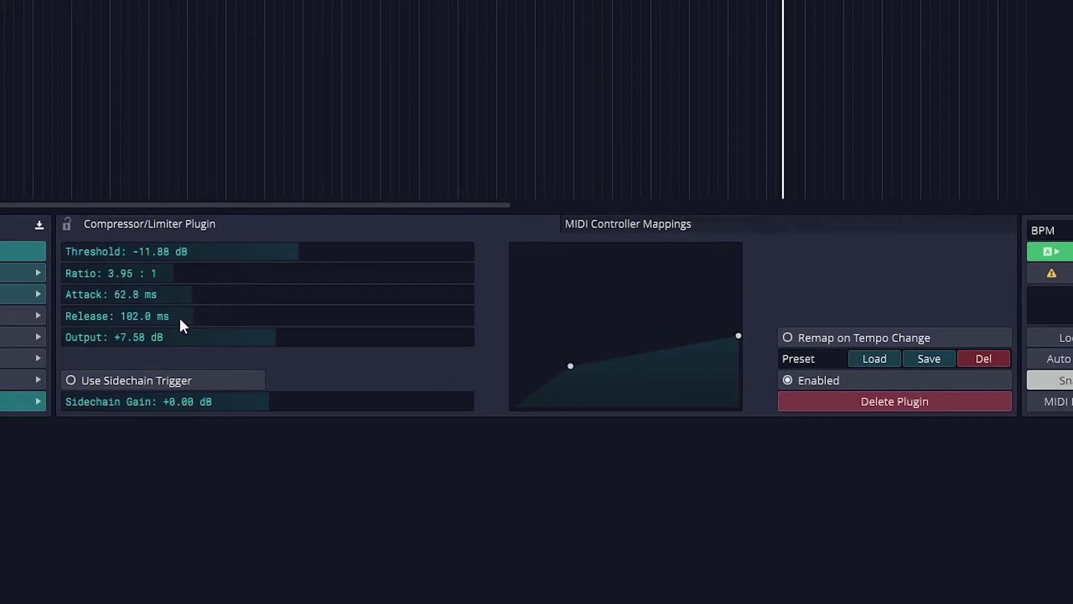
Enable the compressor's Drums sidechain trigger and return to the five-track arrangement view
{"action": "left_click", "coordinate": [136, 384]}
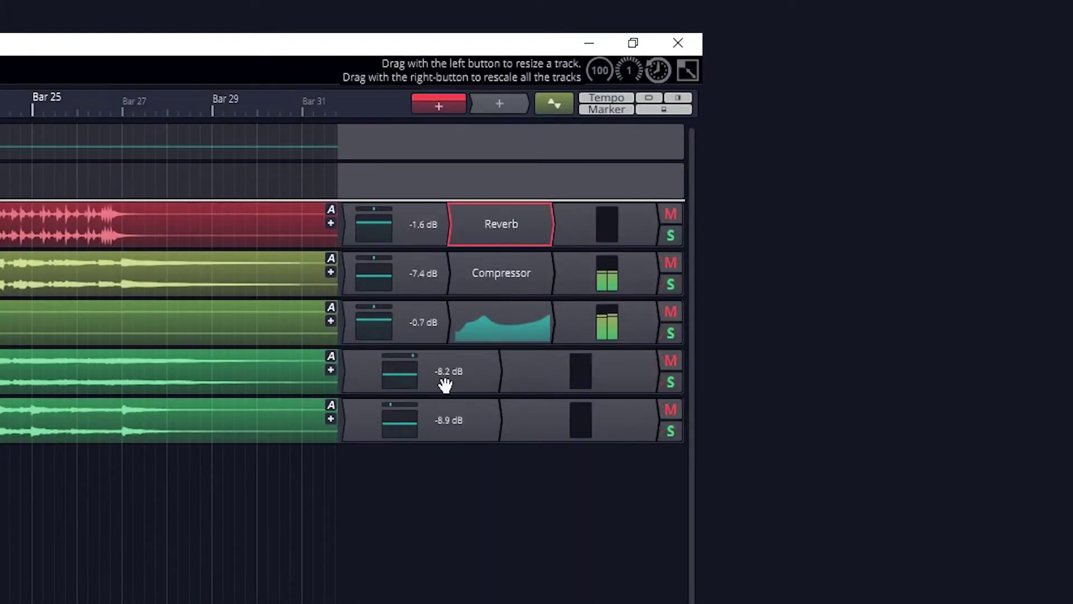
{"action": "left_click", "coordinate": [671, 284]}
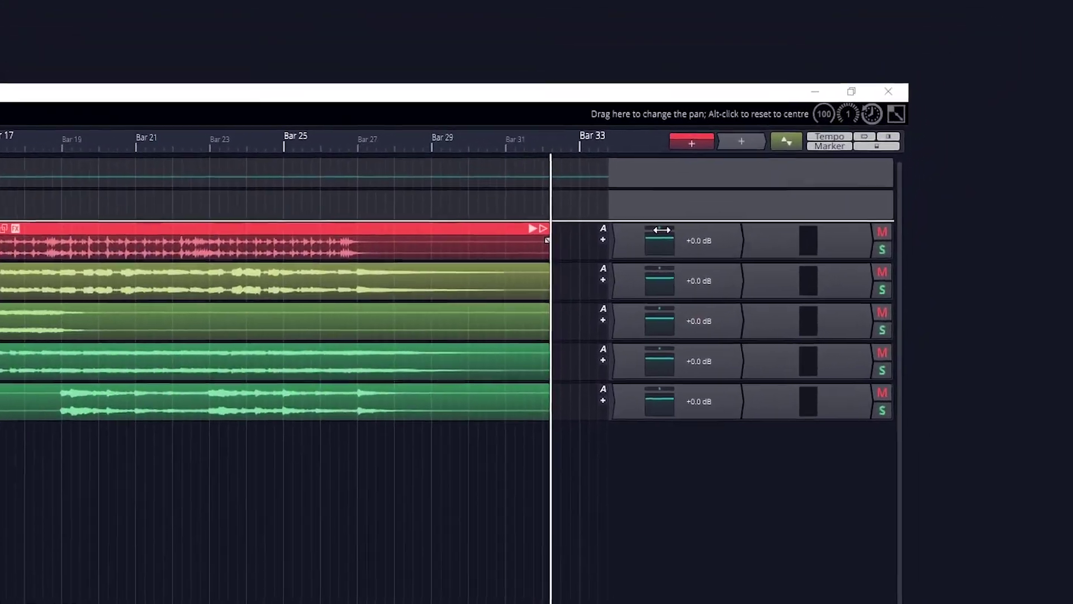
Centre track 1's pan at 0.00, pan track 4 right to 0.80, and nudge track 5 slightly left
{"action": "left_click_drag", "start_coordinate": [760, 178], "coordinate": [759, 177]}
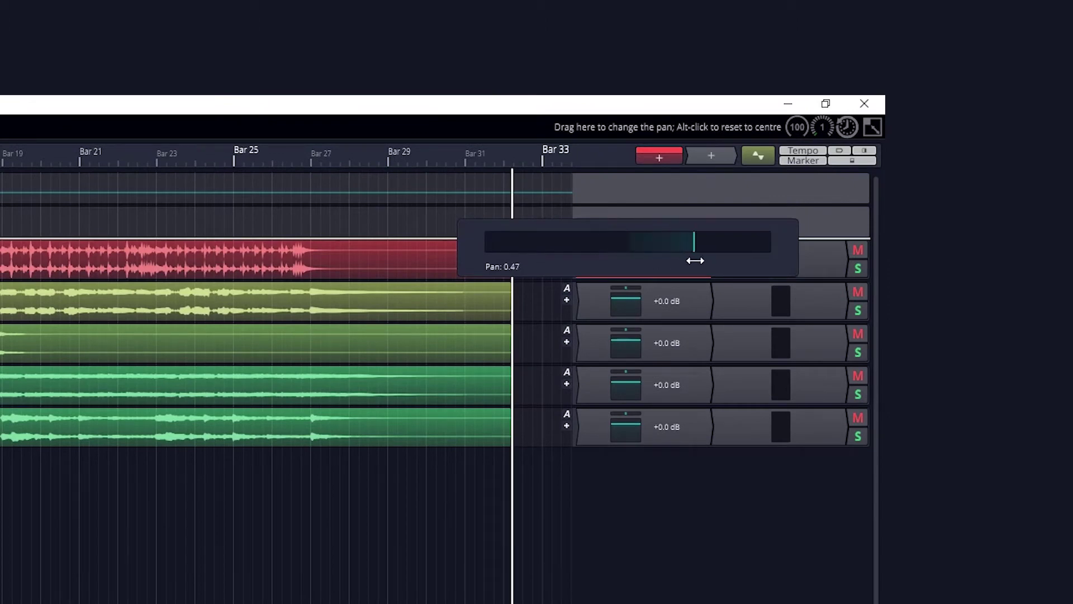
{"action": "left_click_drag", "start_coordinate": [739, 256], "coordinate": [631, 250]}
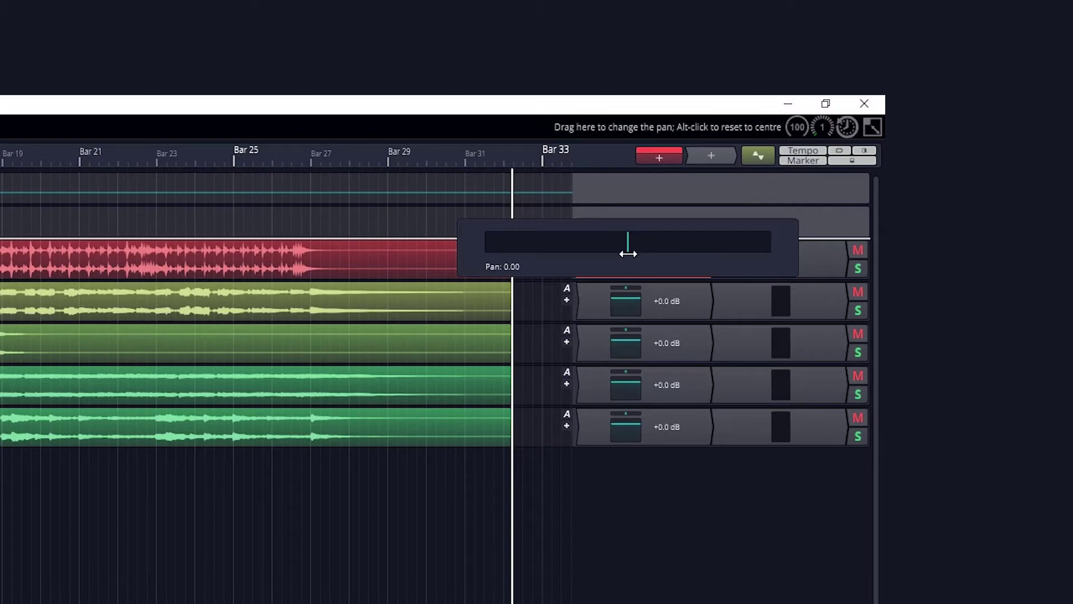
{"action": "left_click_drag", "start_coordinate": [628, 253], "coordinate": [628, 284]}
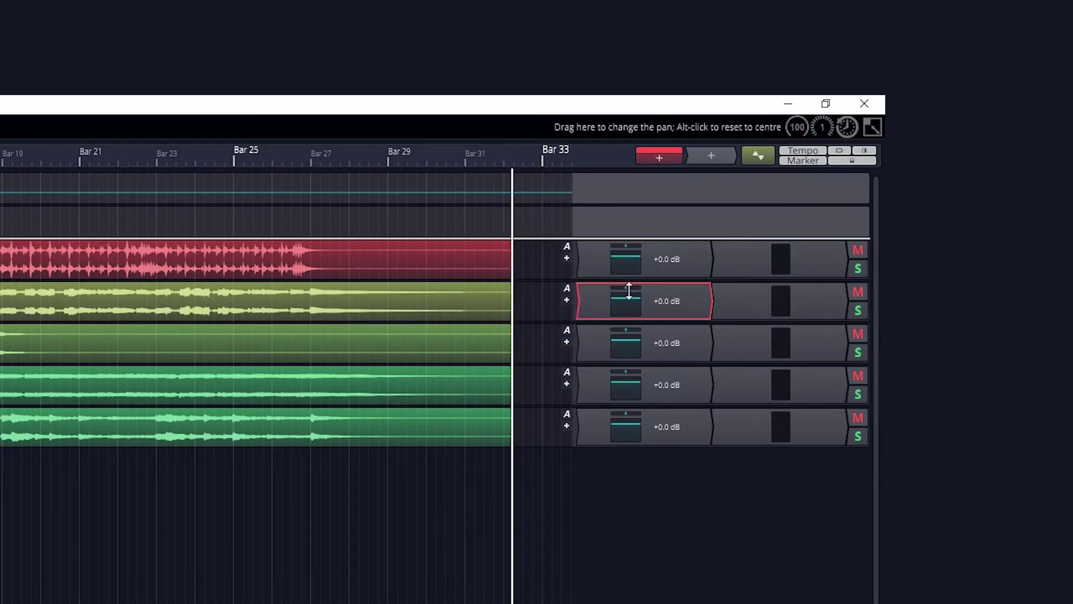
{"action": "left_click_drag", "start_coordinate": [630, 329], "coordinate": [630, 330]}
{"action": "left_click_drag", "start_coordinate": [627, 373], "coordinate": [775, 367]}
{"action": "left_click_drag", "start_coordinate": [625, 413], "coordinate": [617, 413]}
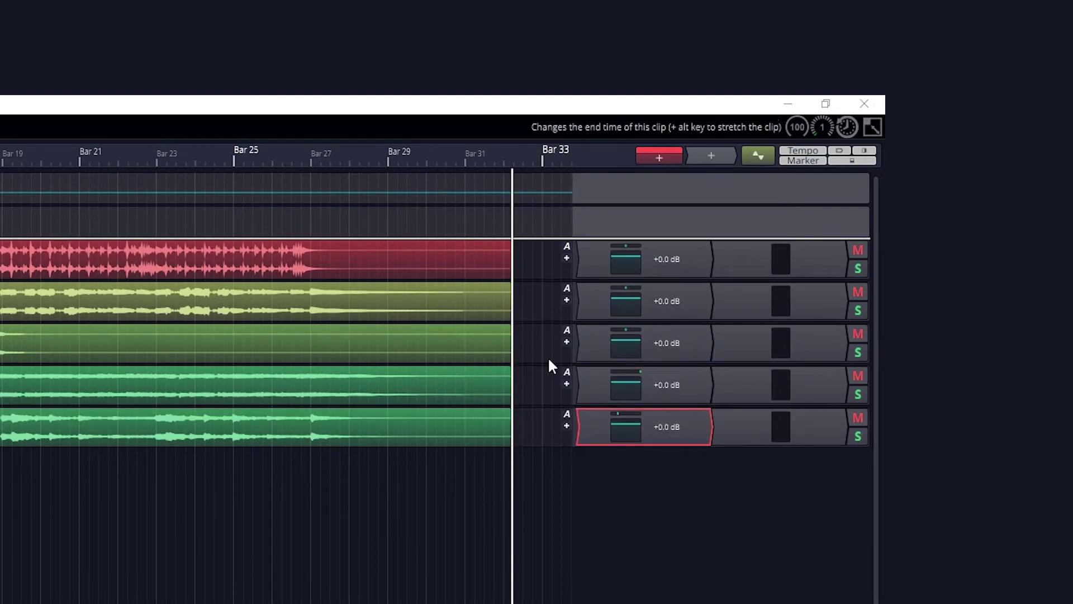
Set Drums to -1.6 dB, Bass -7.4 dB, Right Guitar -8.2 dB and Left Guitar -8.9 dB
{"action": "left_click_drag", "start_coordinate": [630, 298], "coordinate": [630, 297]}
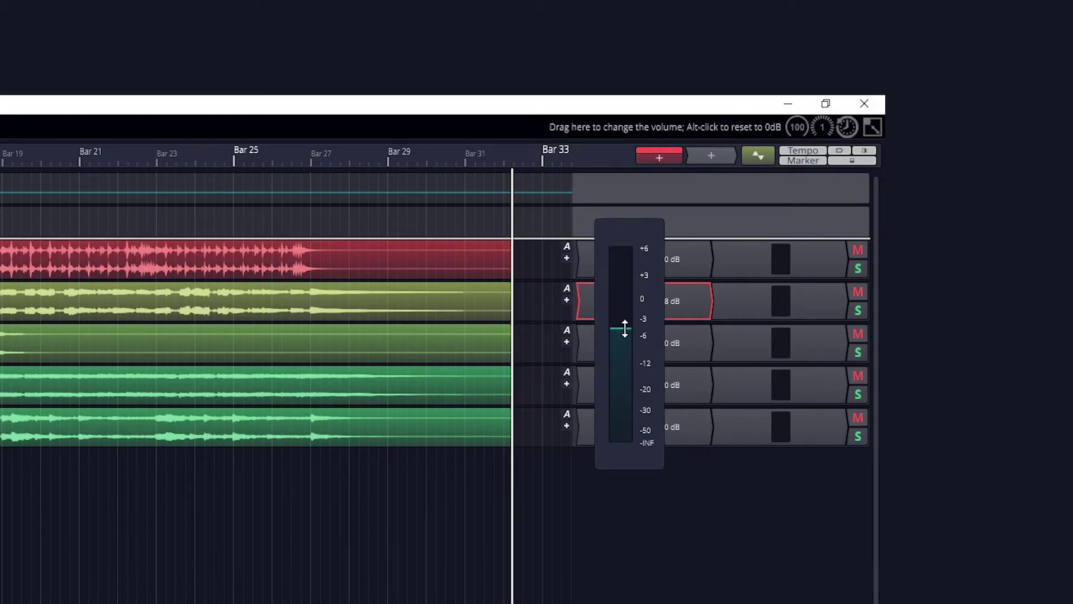
{"action": "left_click_drag", "start_coordinate": [625, 329], "coordinate": [625, 329]}
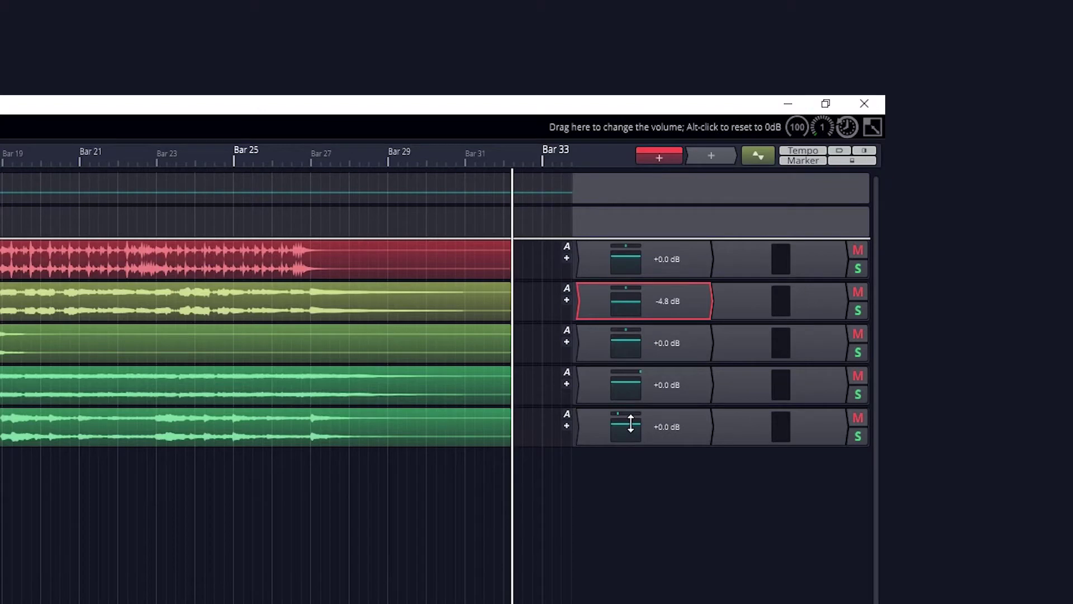
{"action": "left_click_drag", "start_coordinate": [628, 393], "coordinate": [629, 443]}
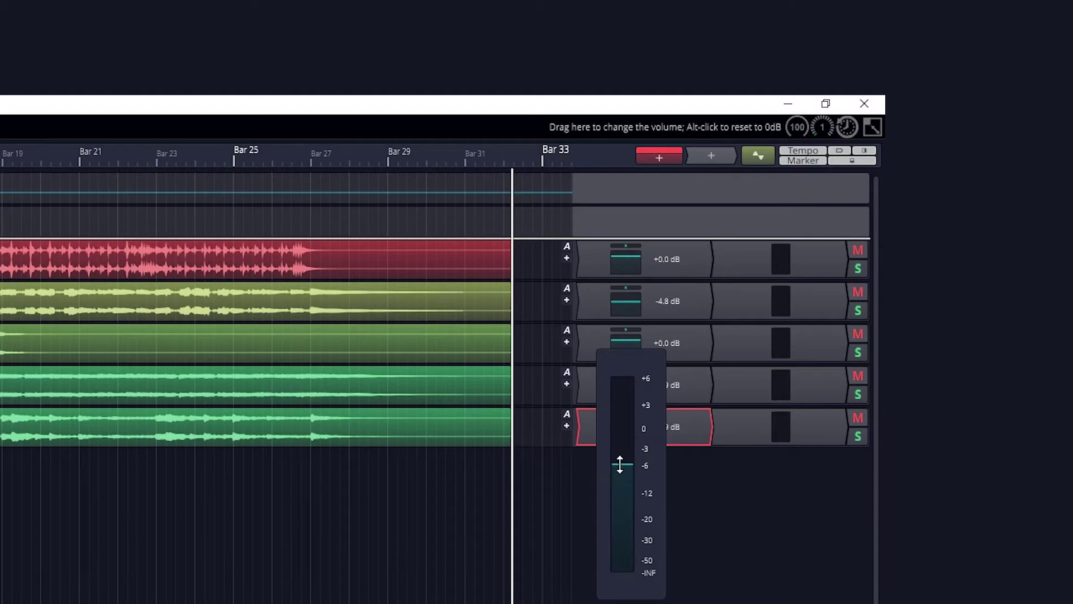
{"action": "left_click_drag", "start_coordinate": [617, 479], "coordinate": [618, 480]}
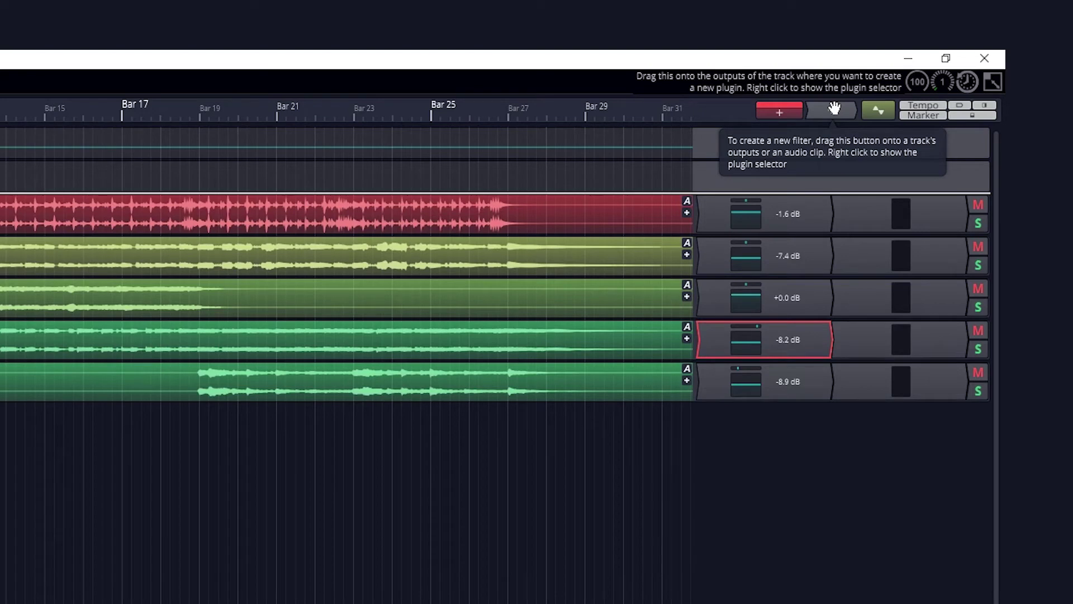
Insert the Tracktion 4-Band Equaliser plugin on the Delay Guitar track's outputs
{"action": "left_click_drag", "start_coordinate": [834, 108], "coordinate": [845, 294]}
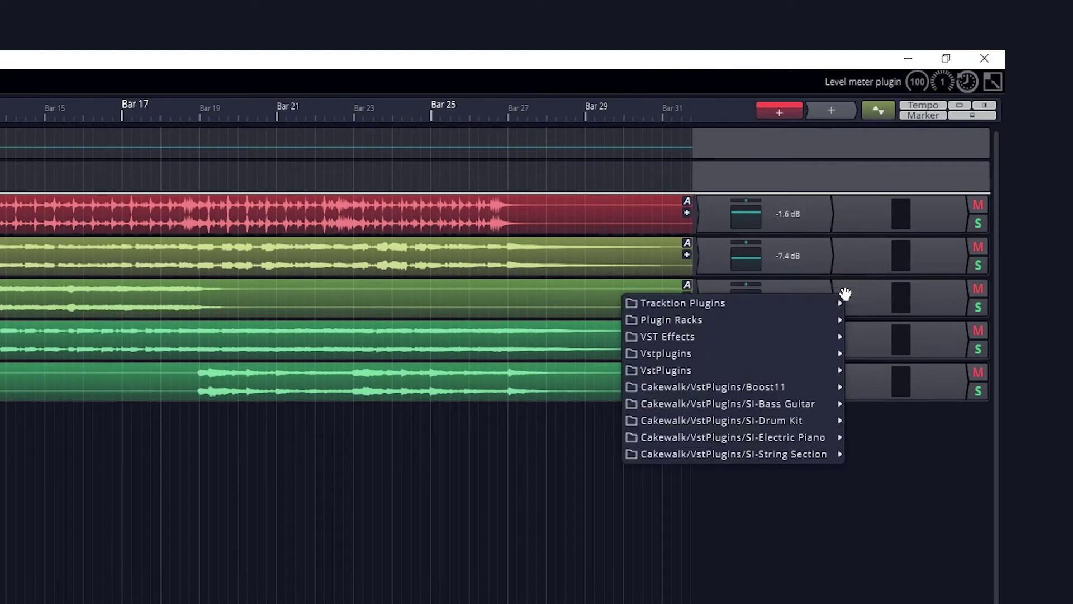
{"action": "mouse_move", "coordinate": [844, 302]}
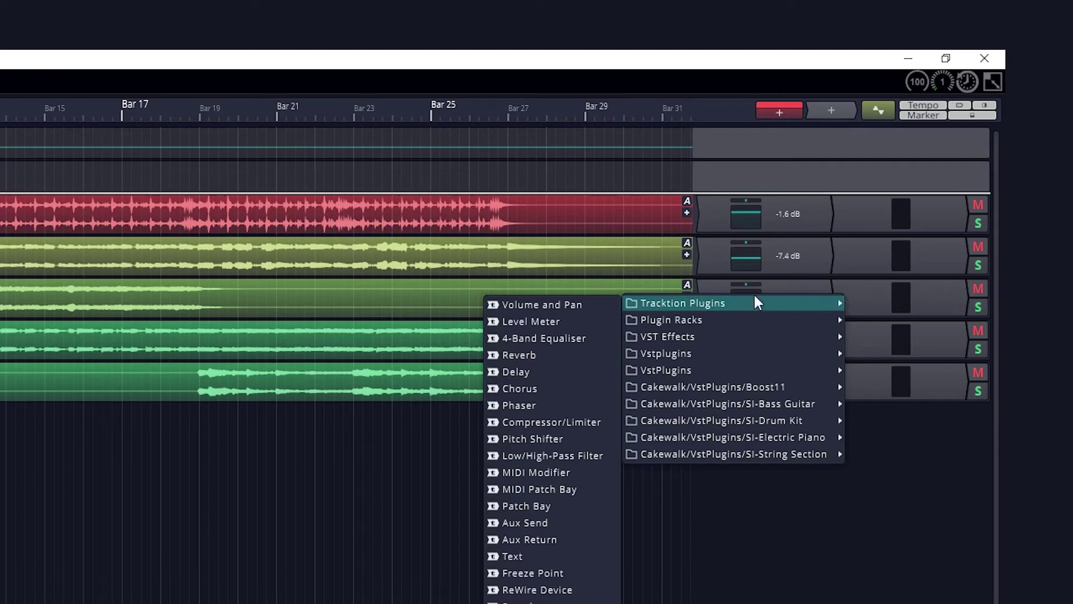
{"action": "left_click", "coordinate": [554, 339]}
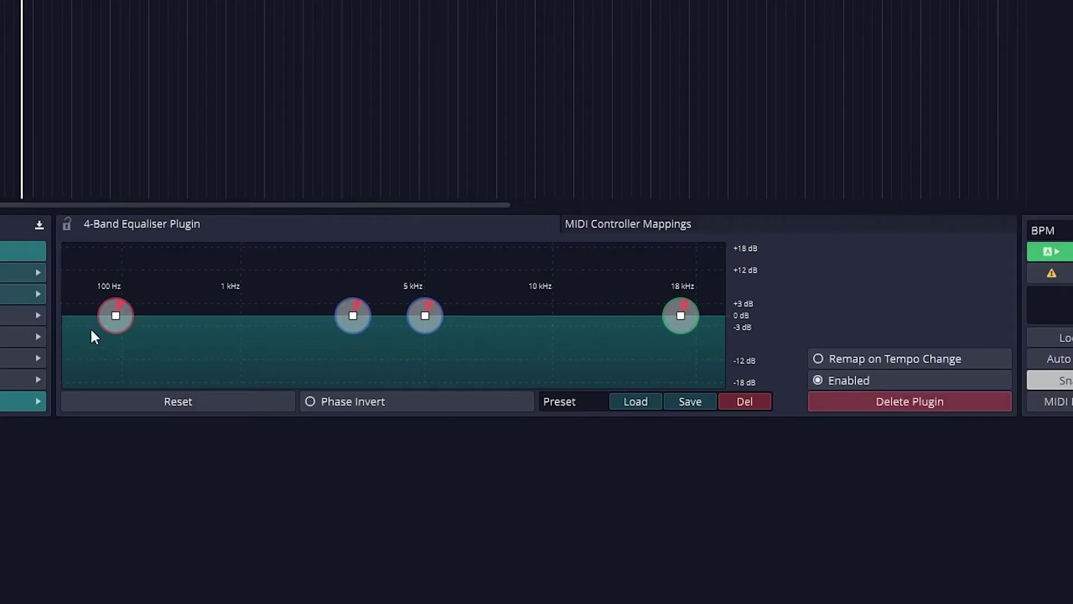
Show the Delay Guitar equaliser panel and widen the 100 Hz low shelf's q
{"action": "mouse_move", "coordinate": [131, 317]}
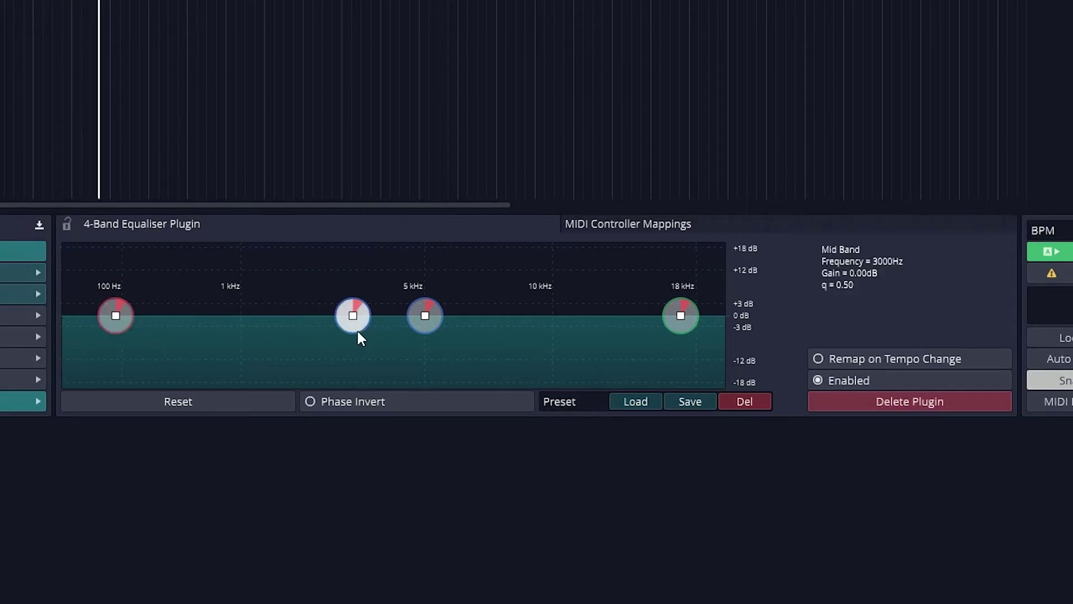
{"action": "mouse_move", "coordinate": [444, 327]}
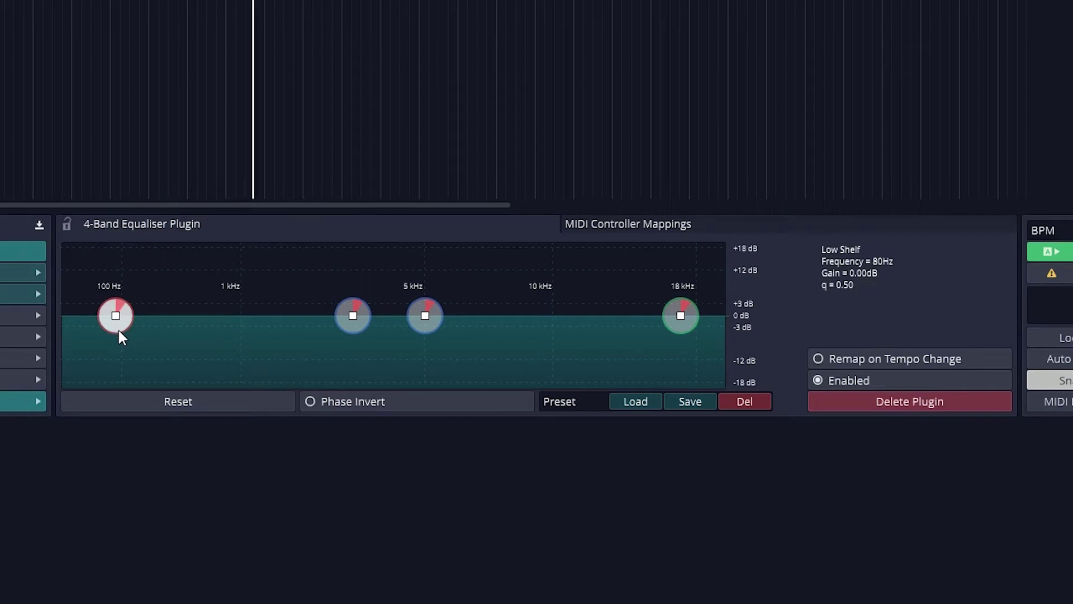
{"action": "scroll", "coordinate": [117, 333], "scroll_direction": "up", "scroll_amount": 5}
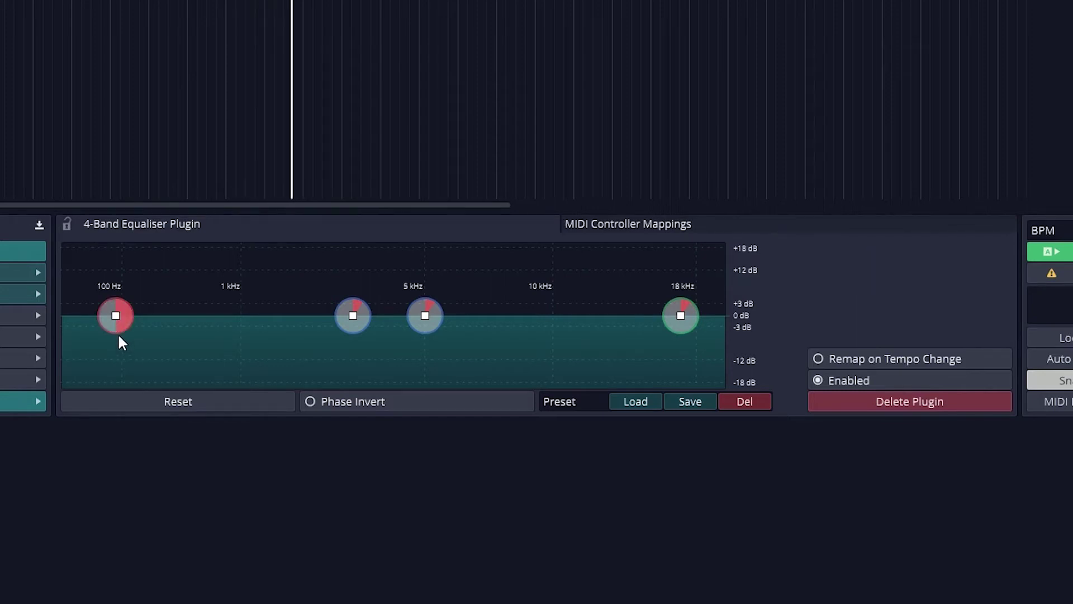
Cut the low shelf to about -8 dB, boost the high shelf +9 dB, raise mids, dip 5 kHz
{"action": "left_click_drag", "start_coordinate": [115, 320], "coordinate": [112, 344]}
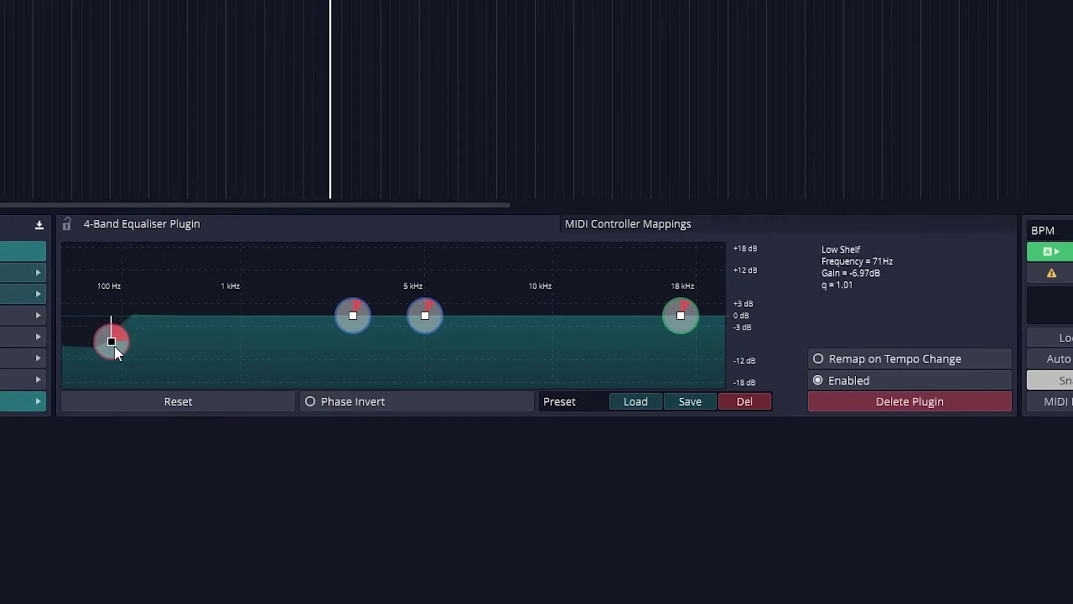
{"action": "left_click_drag", "start_coordinate": [678, 314], "coordinate": [670, 283]}
{"action": "scroll", "coordinate": [116, 345], "scroll_direction": "down", "scroll_amount": 6}
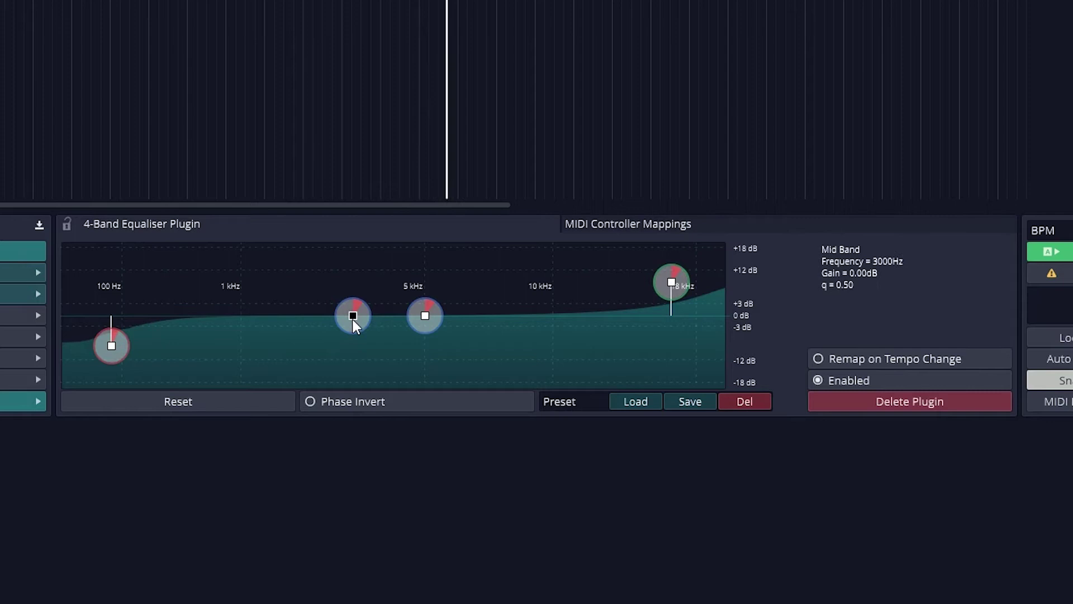
{"action": "left_click_drag", "start_coordinate": [352, 316], "coordinate": [298, 298]}
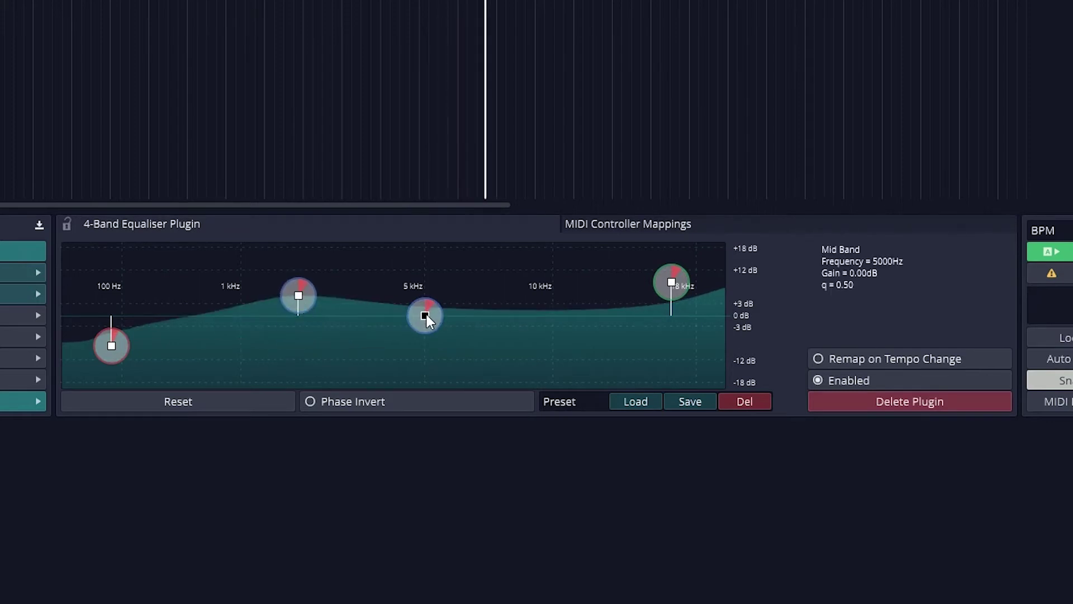
{"action": "left_click_drag", "start_coordinate": [425, 313], "coordinate": [424, 328]}
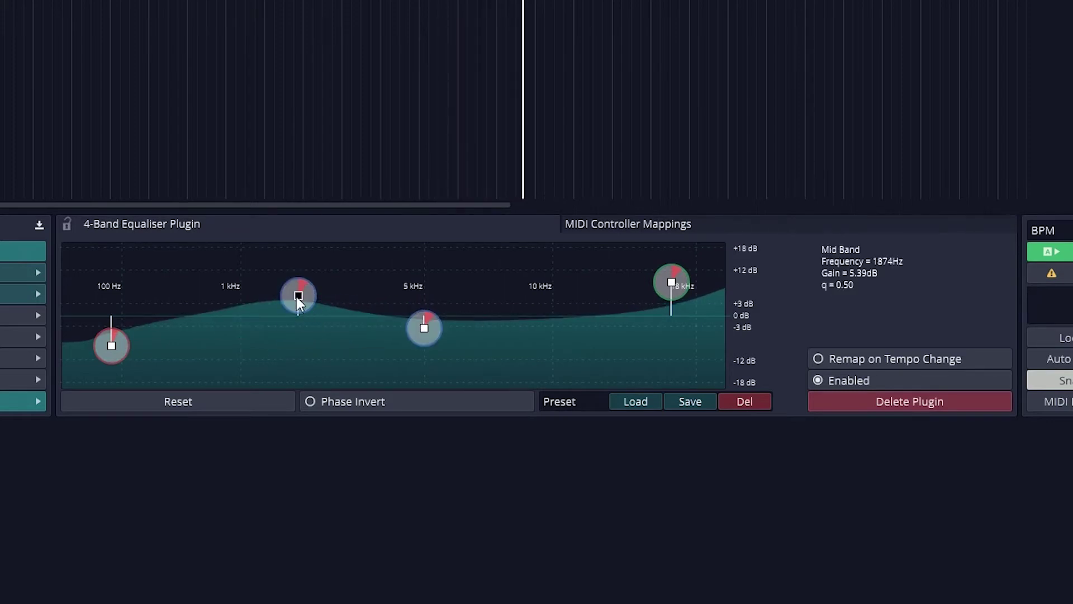
{"action": "left_click_drag", "start_coordinate": [296, 297], "coordinate": [301, 302]}
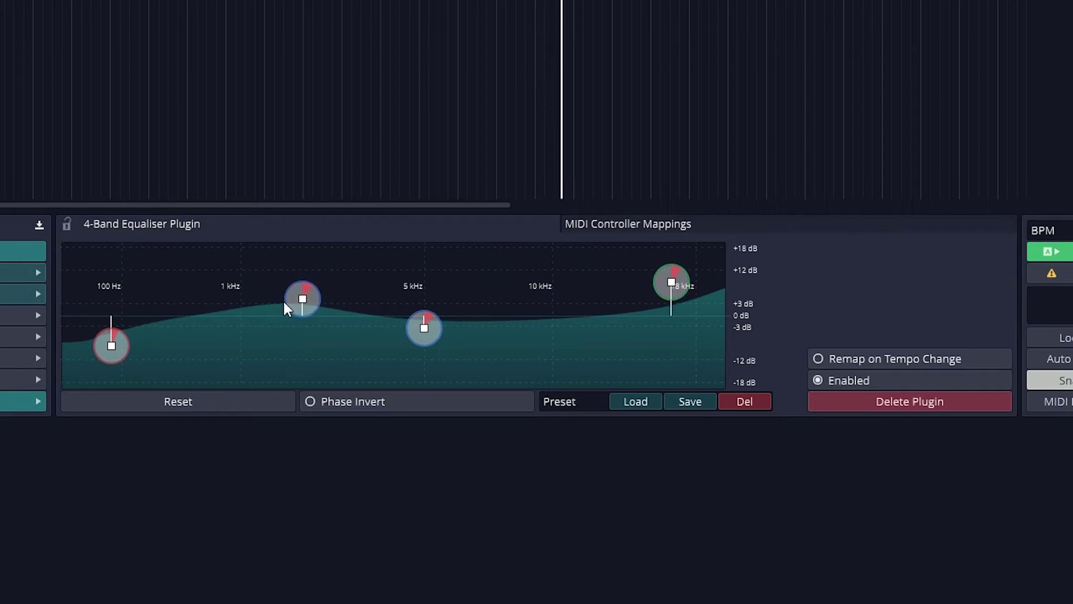
Settle the mid boost near 1191 Hz at about +9 dB, lift 5 kHz slightly, lower the high shelf
{"action": "mouse_move", "coordinate": [301, 299]}
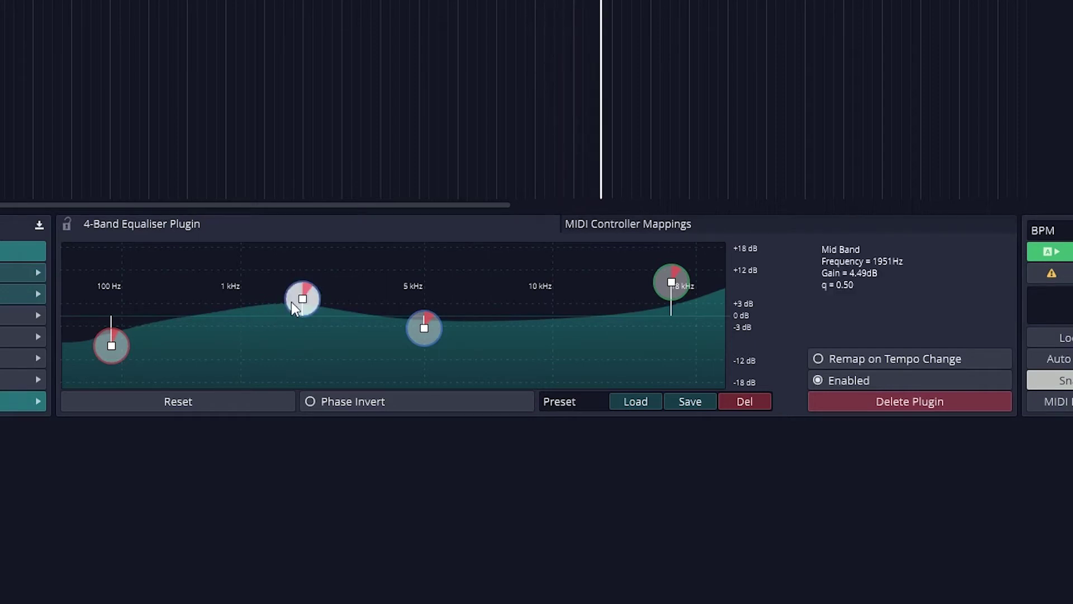
{"action": "left_click_drag", "start_coordinate": [304, 300], "coordinate": [255, 286]}
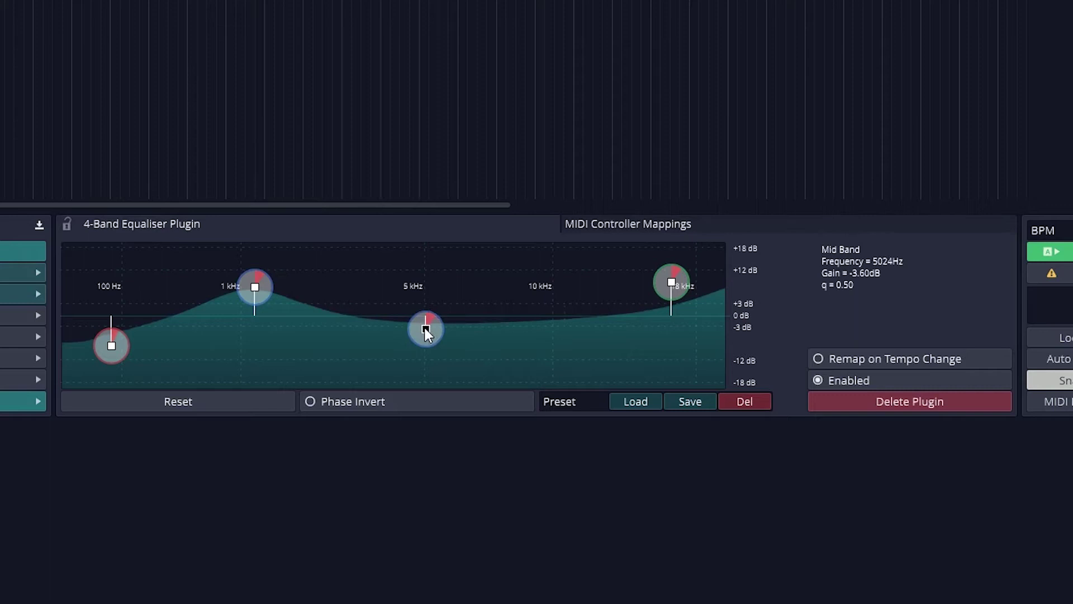
{"action": "left_click_drag", "start_coordinate": [425, 330], "coordinate": [425, 329]}
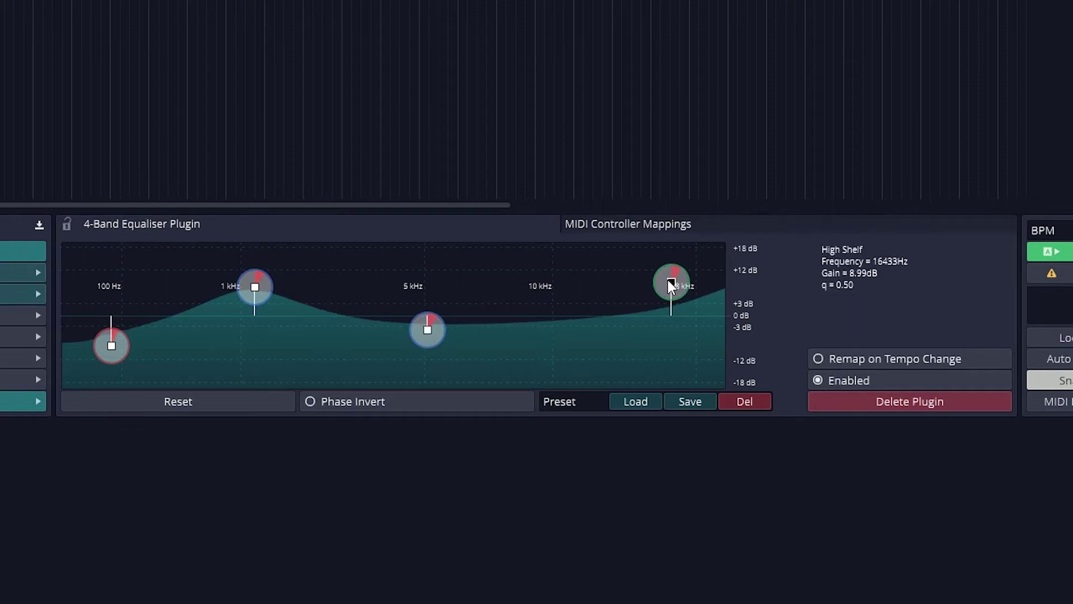
{"action": "left_click_drag", "start_coordinate": [667, 280], "coordinate": [659, 280]}
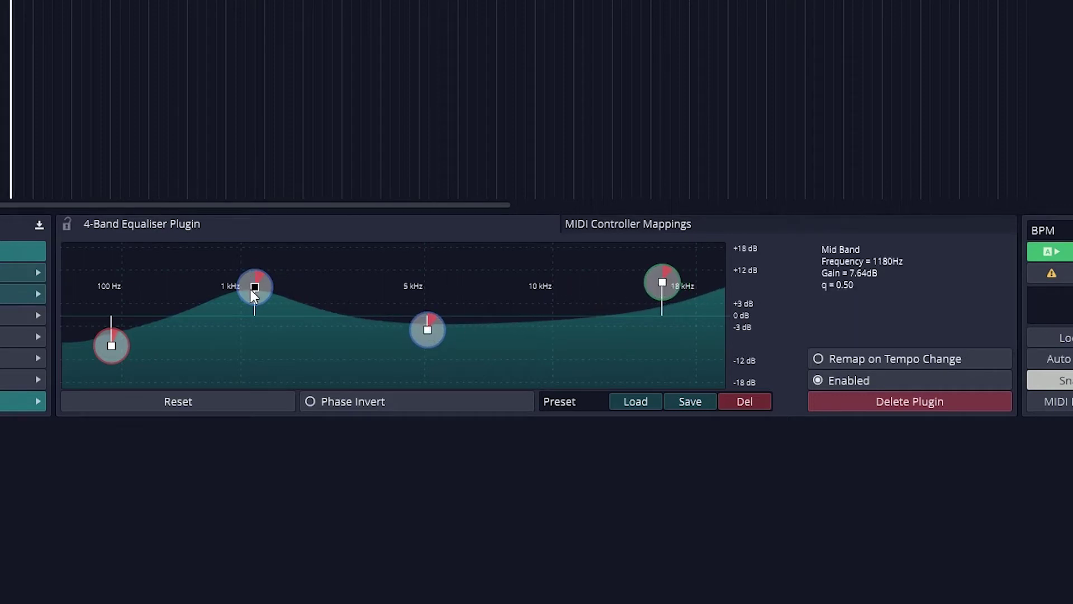
{"action": "mouse_move", "coordinate": [250, 289]}
{"action": "left_mouse_down"}
{"action": "mouse_move", "coordinate": [258, 295]}
{"action": "mouse_move", "coordinate": [251, 287]}
{"action": "mouse_move", "coordinate": [263, 280]}
{"action": "mouse_move", "coordinate": [249, 280]}
{"action": "mouse_move", "coordinate": [266, 281]}
{"action": "mouse_move", "coordinate": [254, 281]}
{"action": "left_mouse_up"}
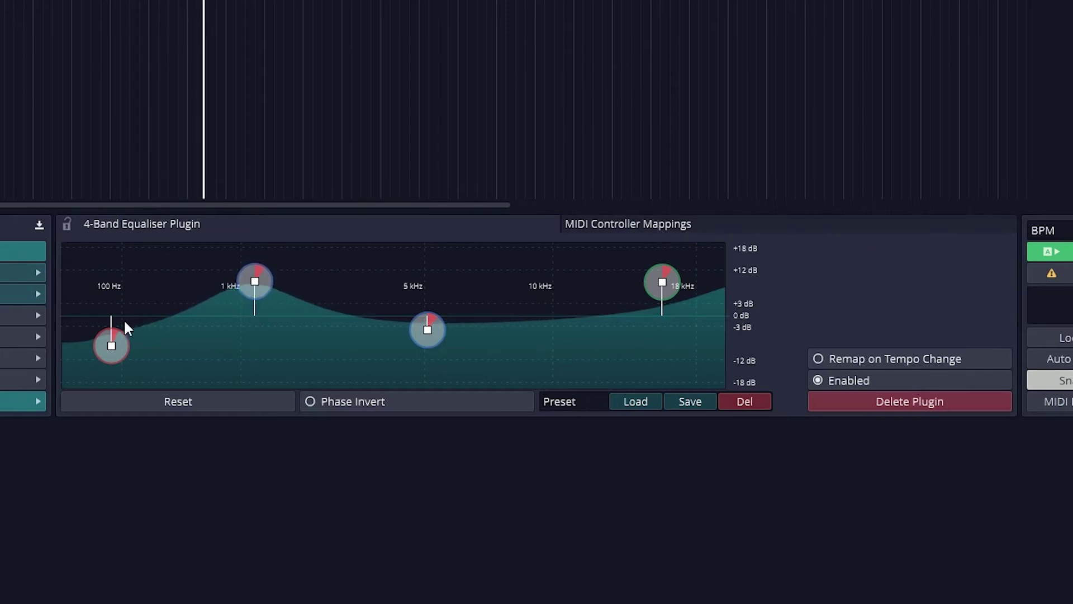
{"action": "mouse_move", "coordinate": [114, 348]}
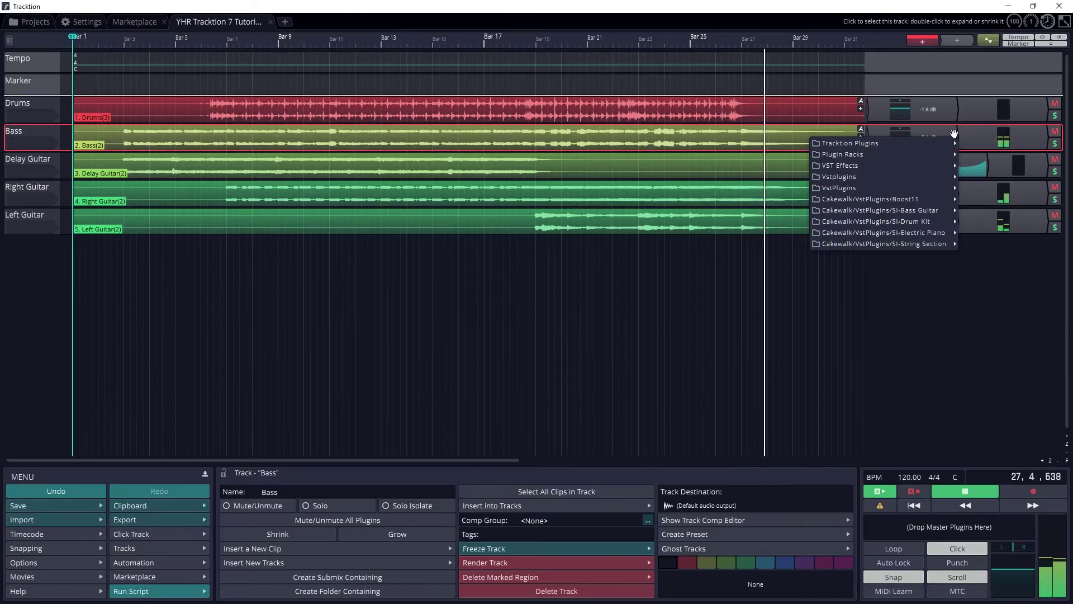
Insert Tracktion's Compressor/Limiter on the Bass track at its default settings
{"action": "mouse_move", "coordinate": [919, 146]}
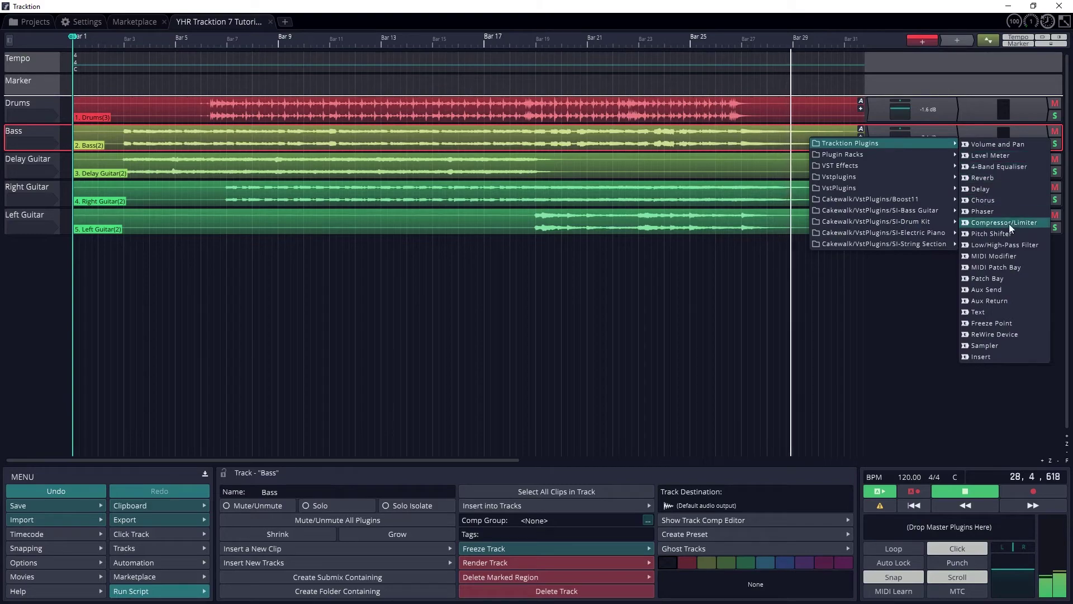
{"action": "left_click", "coordinate": [1001, 222]}
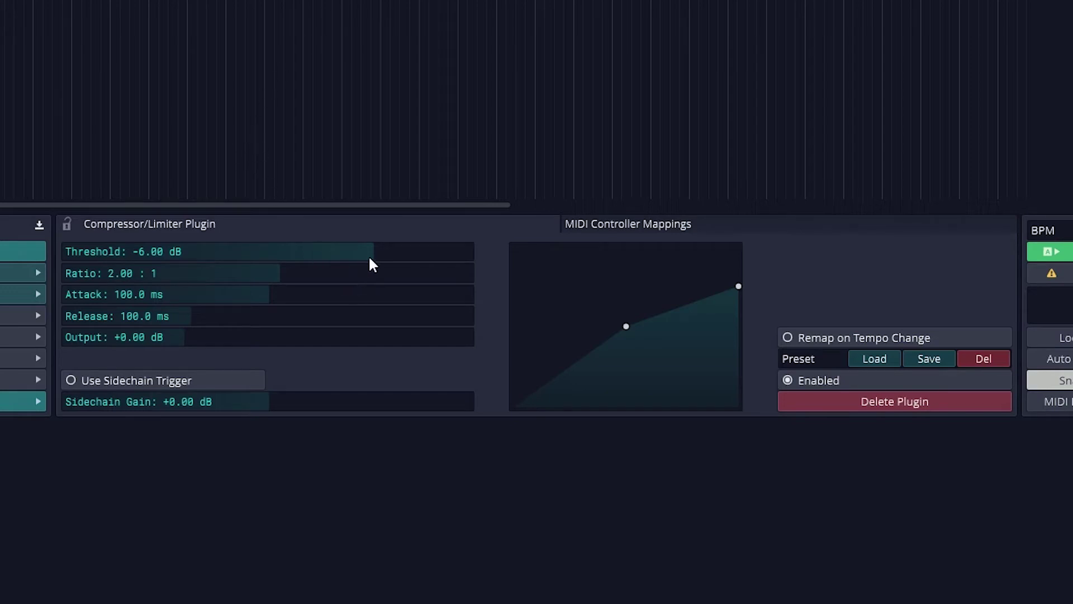
Lower the Bass compressor threshold and set ratio 3.95:1, attack 68.5 ms, release 102 ms
{"action": "left_click_drag", "start_coordinate": [372, 252], "coordinate": [173, 270]}
{"action": "left_click", "coordinate": [218, 295]}
{"action": "left_click", "coordinate": [204, 295]}
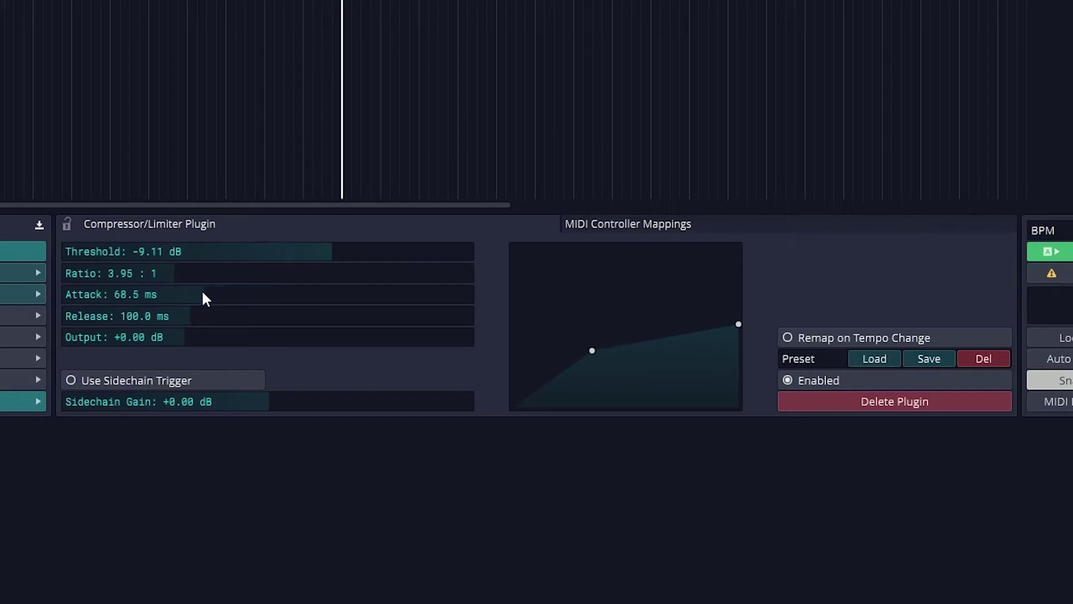
{"action": "left_click", "coordinate": [194, 311]}
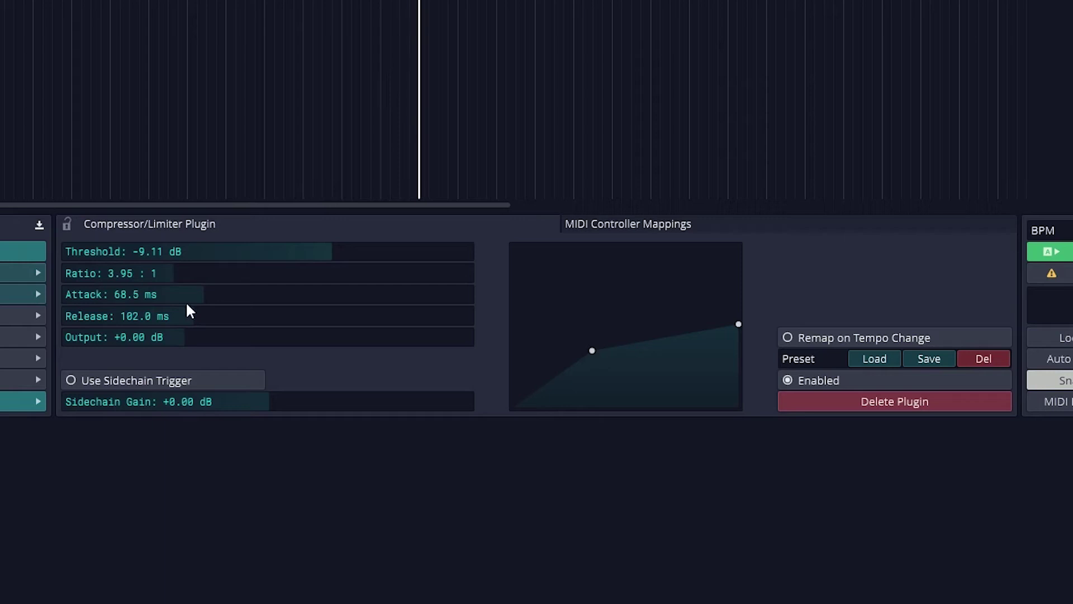
Refine to -11.88 dB threshold, +7.58 dB output, a shorter attack and 106.7 ms release
{"action": "left_click_drag", "start_coordinate": [220, 250], "coordinate": [252, 246]}
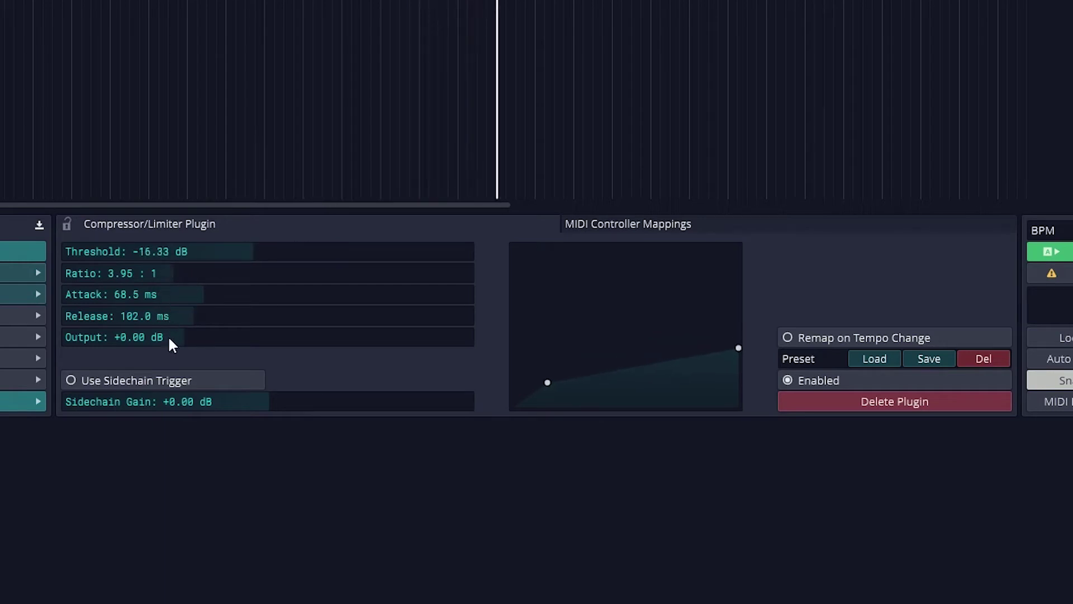
{"action": "left_click_drag", "start_coordinate": [171, 336], "coordinate": [277, 342]}
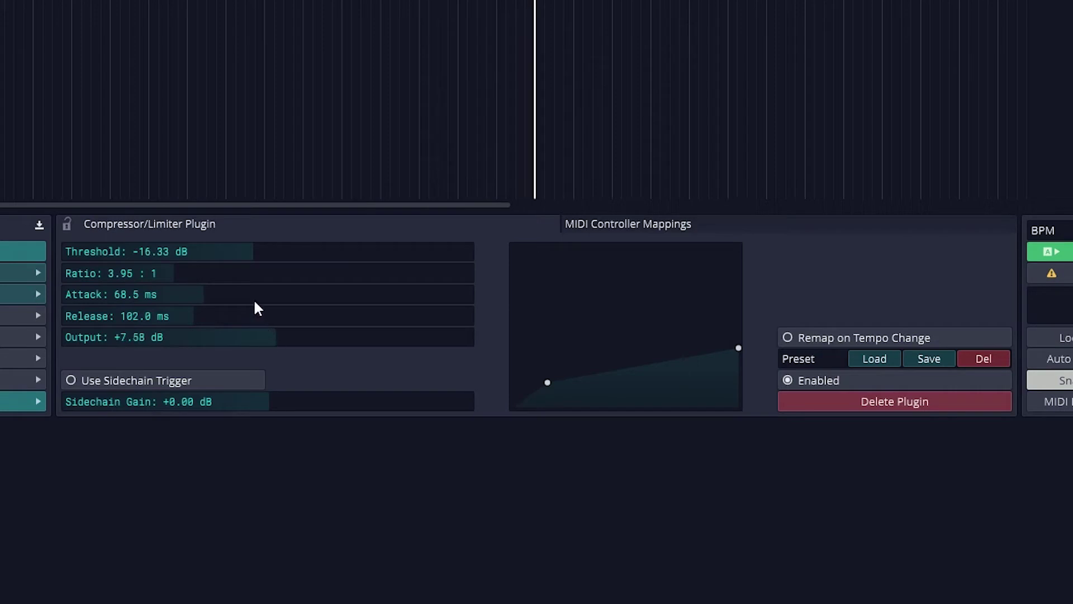
{"action": "left_click_drag", "start_coordinate": [235, 254], "coordinate": [298, 253]}
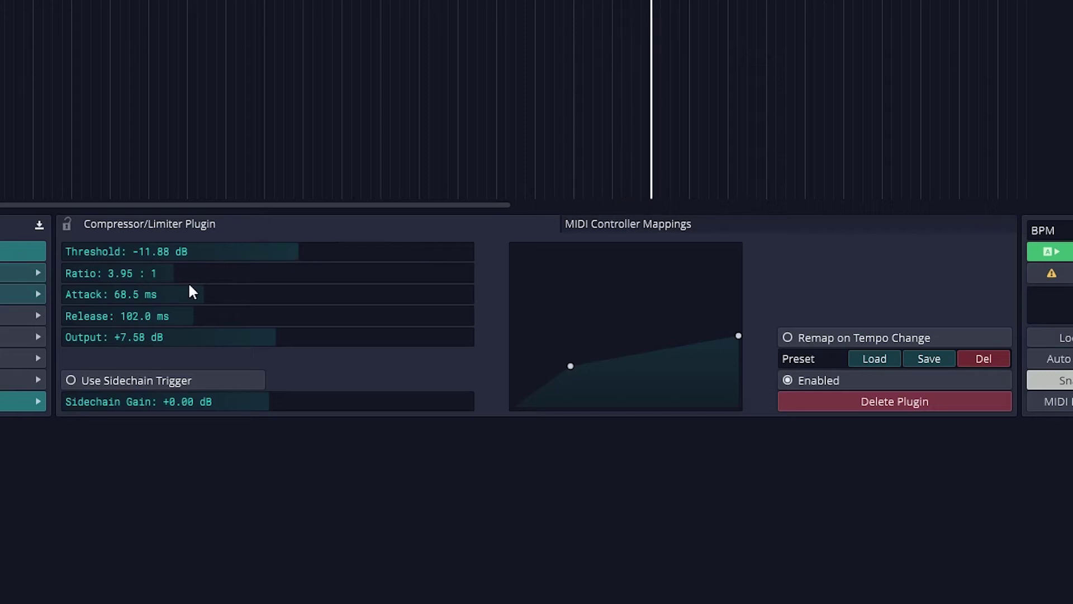
{"action": "left_click_drag", "start_coordinate": [188, 288], "coordinate": [161, 297]}
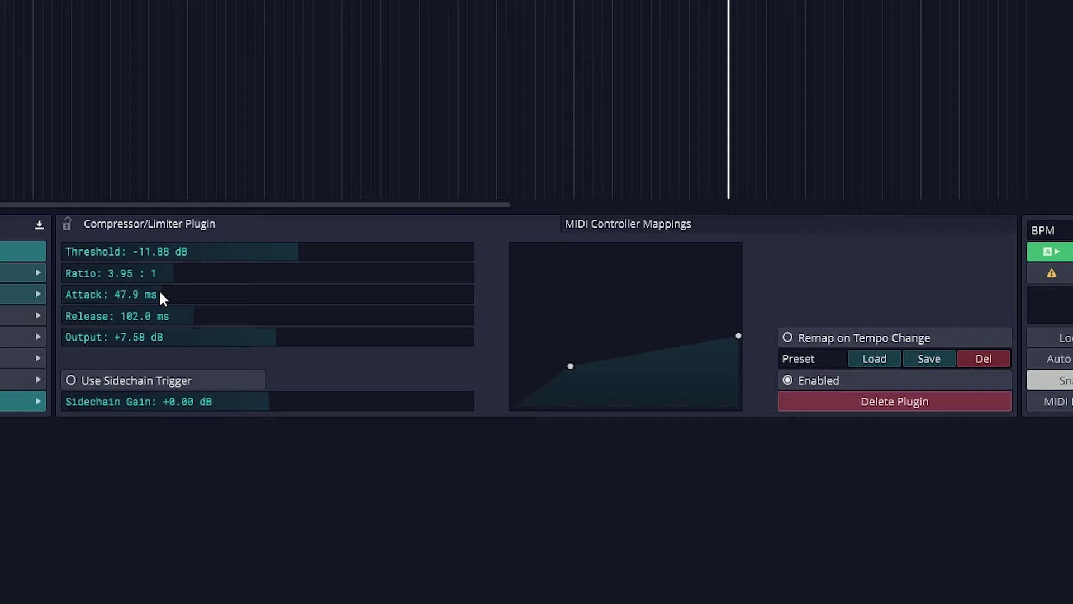
{"action": "left_click_drag", "start_coordinate": [161, 294], "coordinate": [96, 297]}
{"action": "left_click", "coordinate": [183, 317]}
{"action": "left_click", "coordinate": [166, 289]}
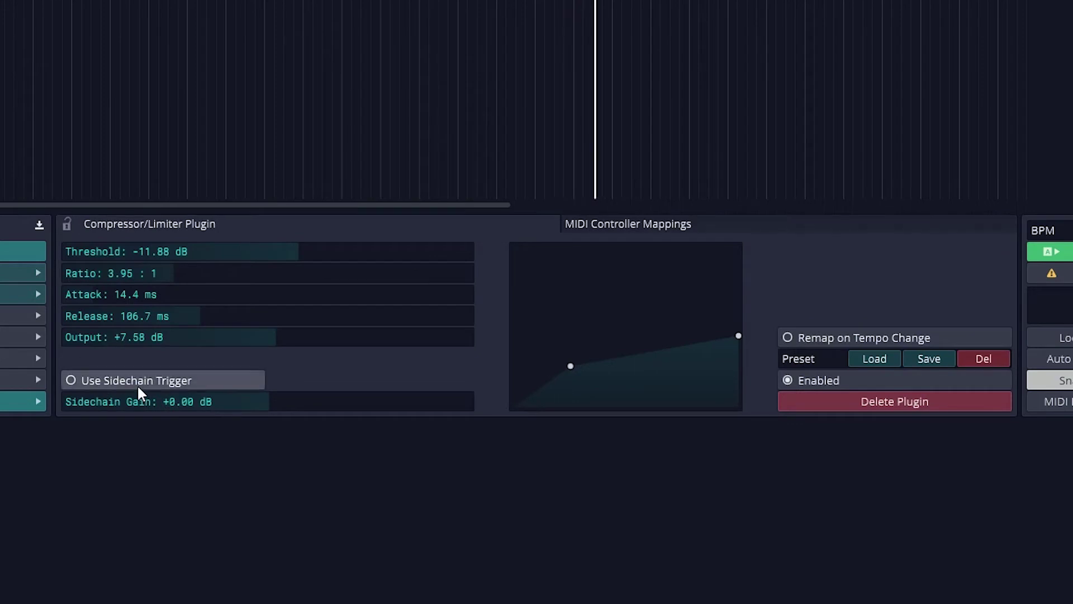
Enable the sidechain trigger with 1. Drums as source and sidechain gain lowered to -5.77 dB
{"action": "left_click", "coordinate": [138, 387]}
{"action": "left_click", "coordinate": [314, 398]}
{"action": "left_click", "coordinate": [314, 382]}
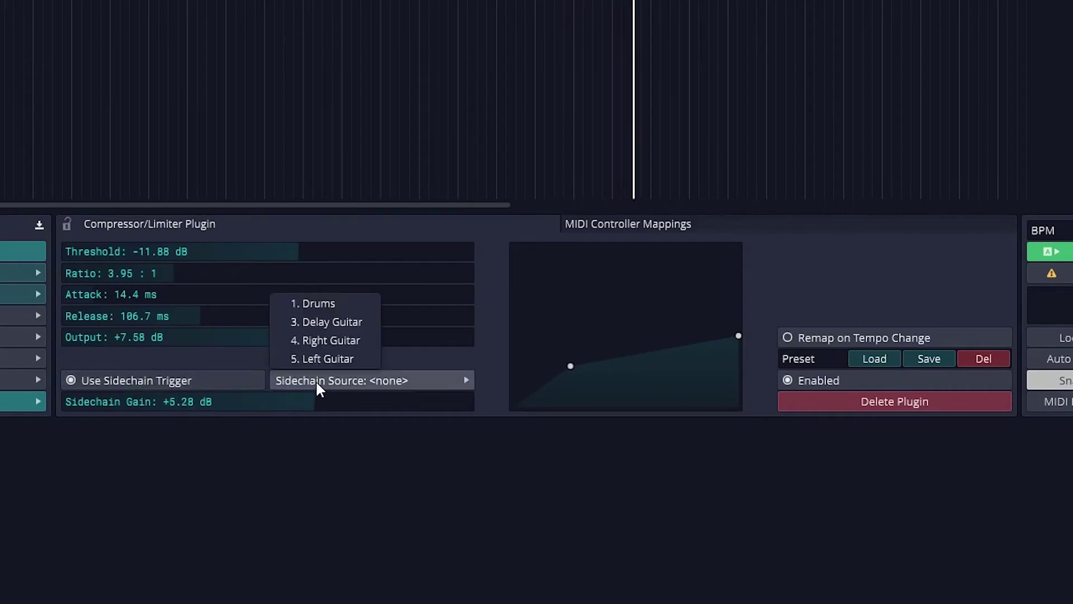
{"action": "left_click", "coordinate": [322, 358]}
{"action": "left_click", "coordinate": [287, 396]}
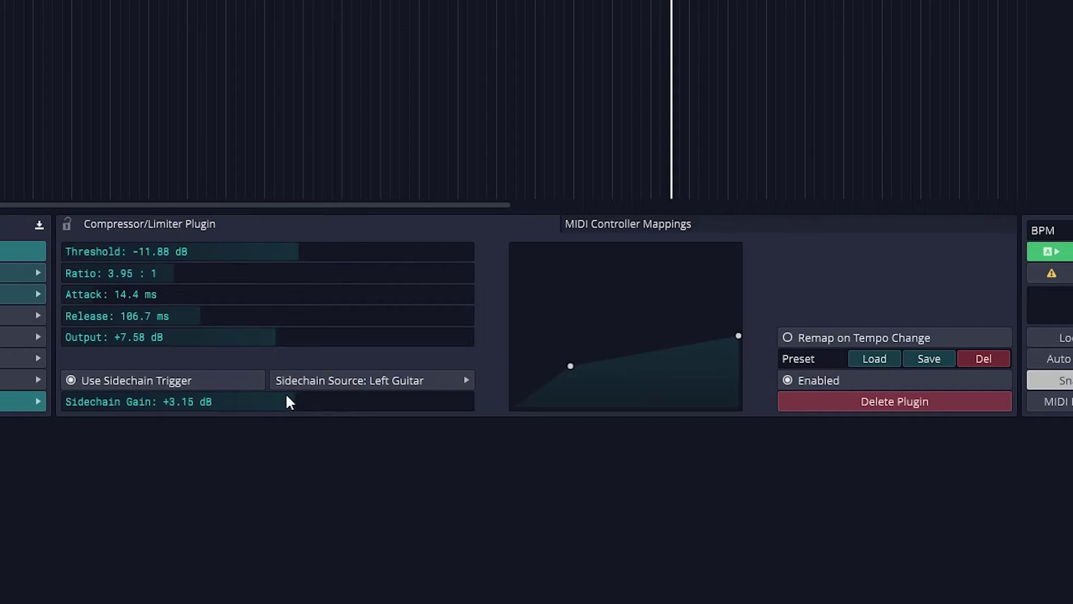
{"action": "left_click", "coordinate": [251, 398]}
{"action": "left_click", "coordinate": [223, 398]}
{"action": "left_click", "coordinate": [304, 382]}
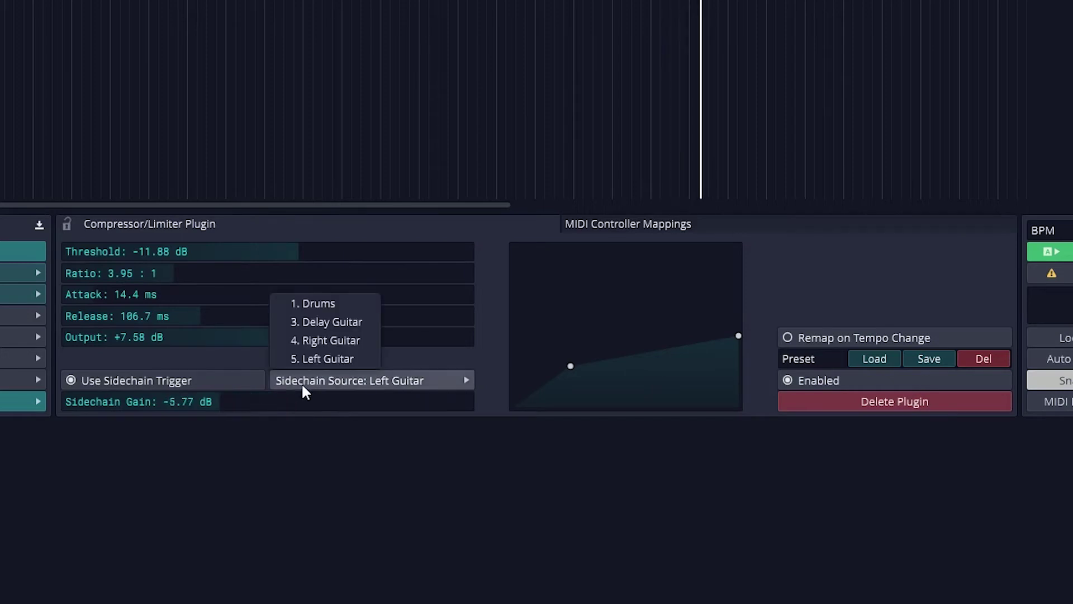
{"action": "left_click", "coordinate": [317, 307]}
{"action": "left_click", "coordinate": [215, 400]}
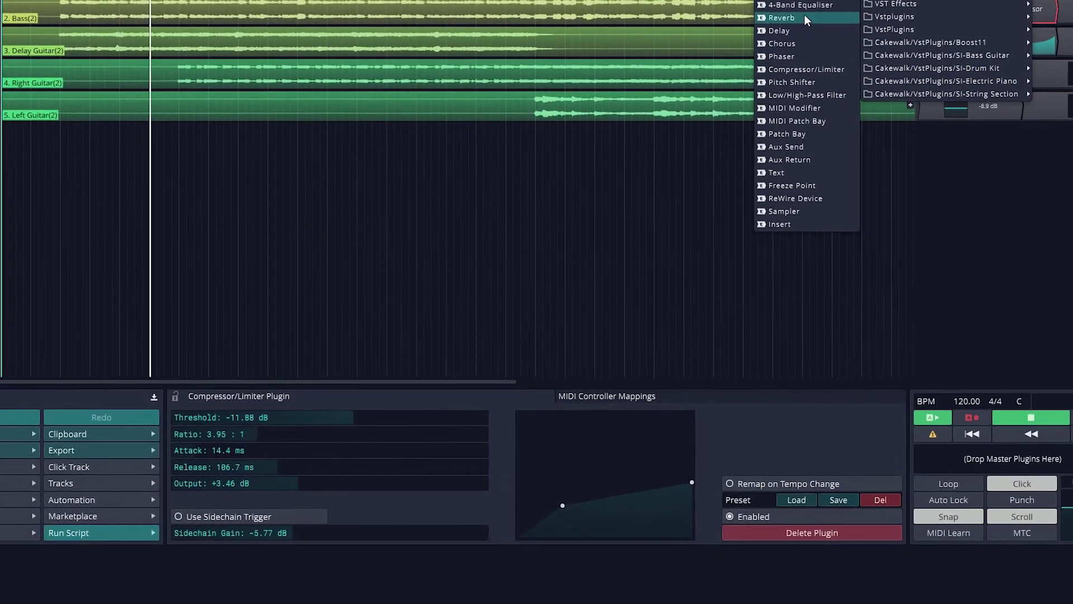
Insert a Reverb on the Drums track and try larger room sizes and heavier damping
{"action": "left_click", "coordinate": [749, 145]}
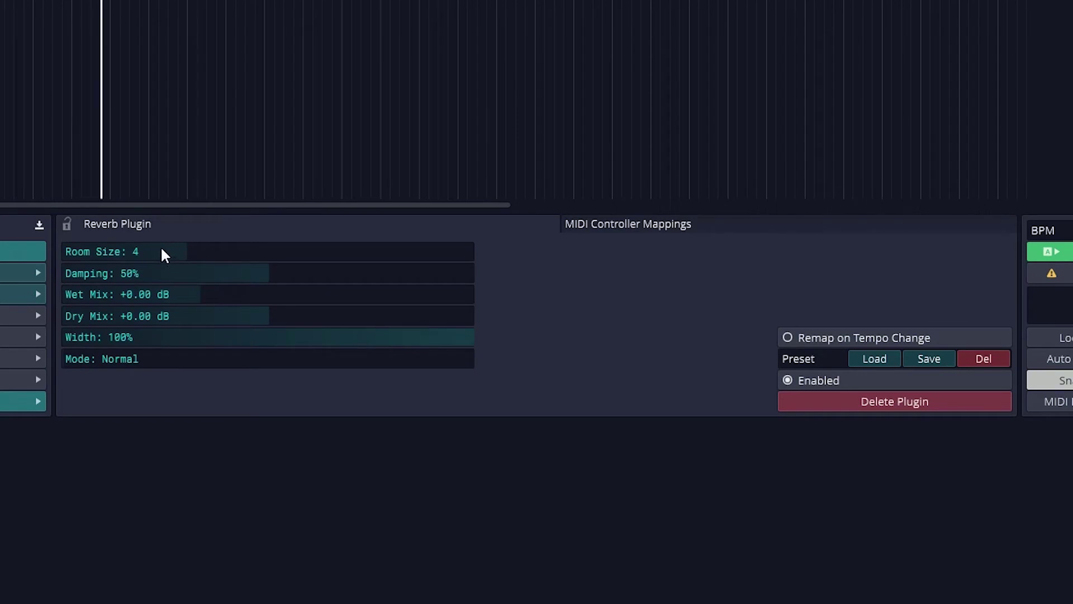
{"action": "left_click", "coordinate": [348, 253]}
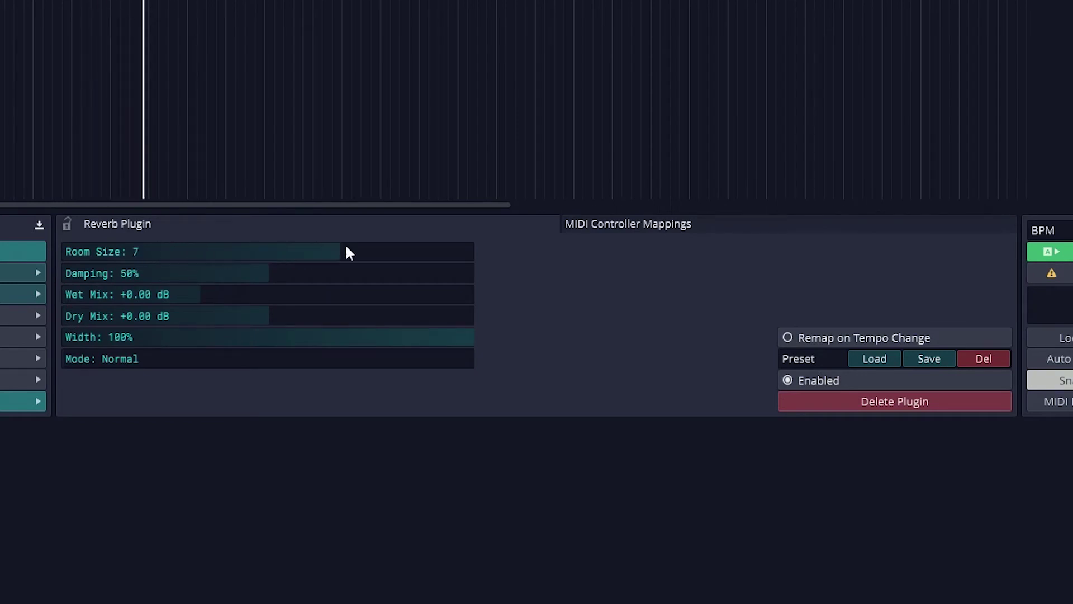
{"action": "left_click_drag", "start_coordinate": [347, 247], "coordinate": [470, 245]}
{"action": "left_click", "coordinate": [103, 276]}
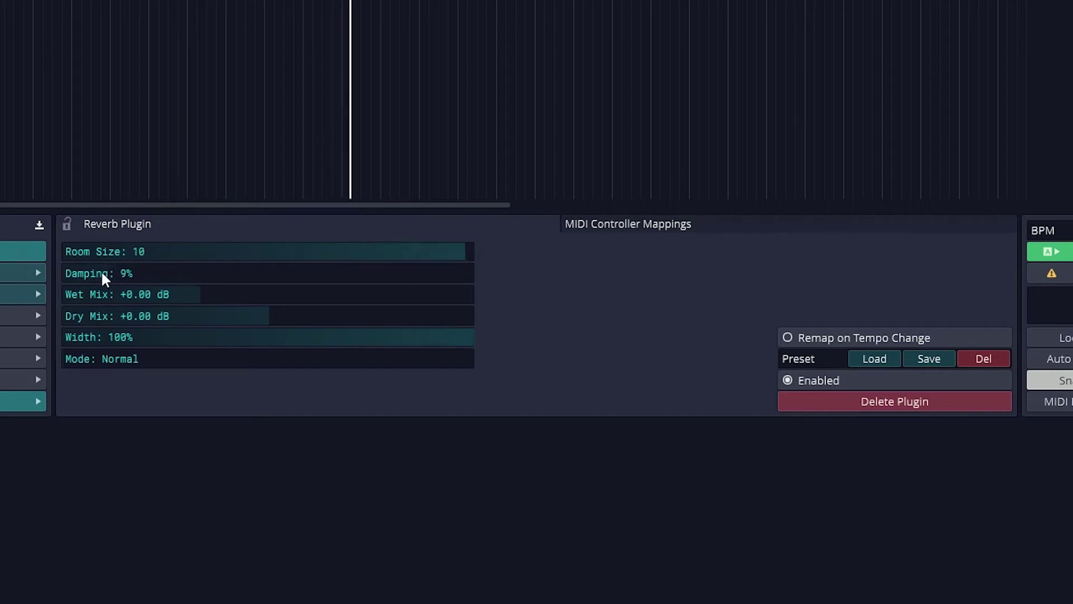
{"action": "left_click_drag", "start_coordinate": [103, 275], "coordinate": [435, 266]}
Settle the reverb at room size 4, 71% damping, 74% width and wet mix near -5.66 dB
{"action": "left_click", "coordinate": [169, 295]}
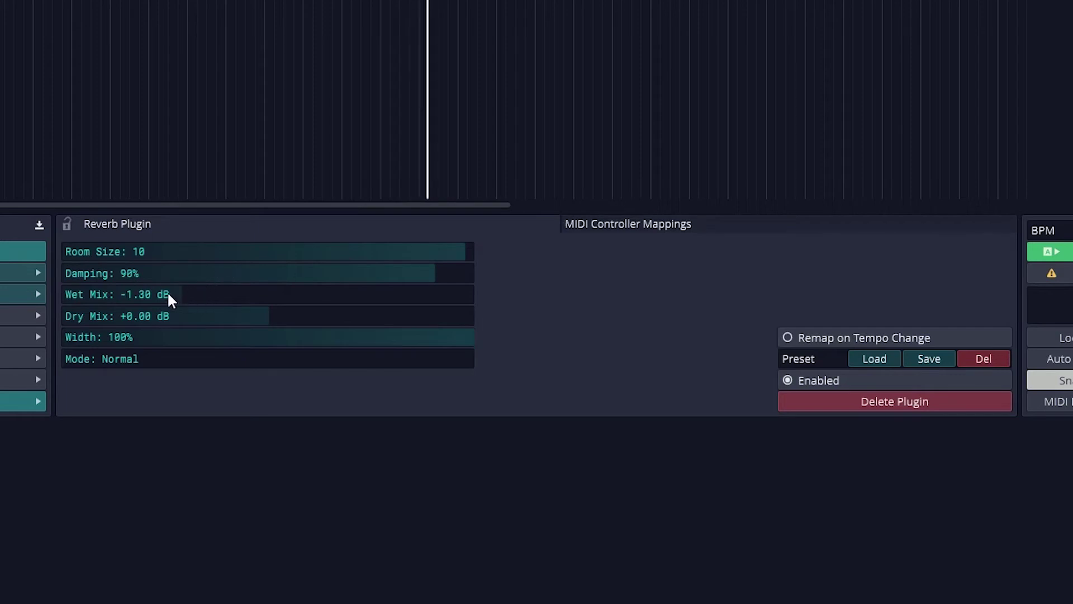
{"action": "left_click_drag", "start_coordinate": [170, 296], "coordinate": [119, 289]}
{"action": "left_click_drag", "start_coordinate": [337, 248], "coordinate": [251, 249]}
{"action": "left_click_drag", "start_coordinate": [121, 295], "coordinate": [152, 293]}
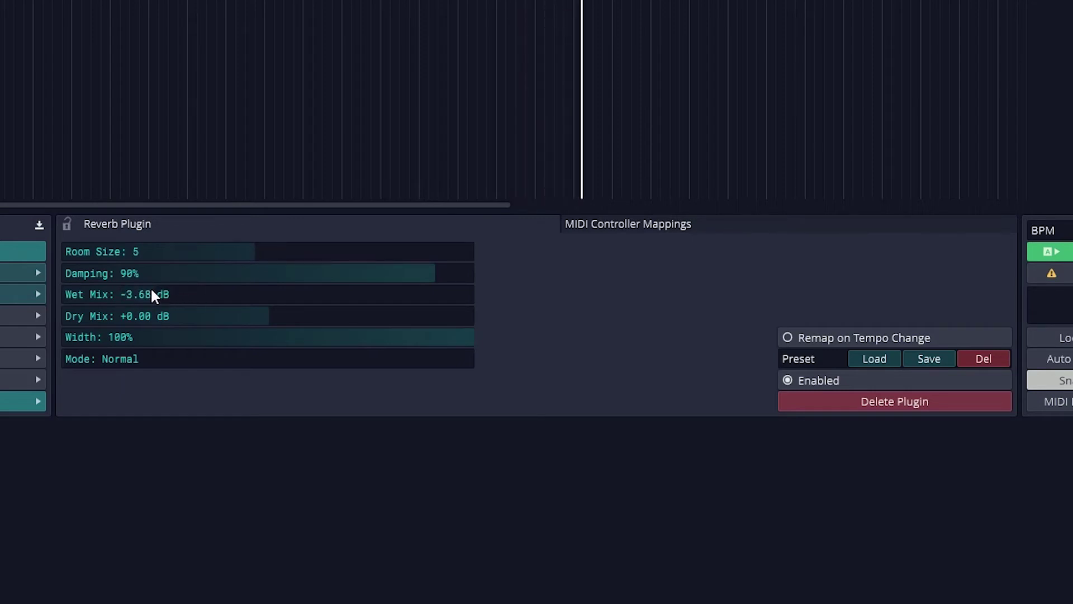
{"action": "left_click_drag", "start_coordinate": [155, 337], "coordinate": [371, 335]}
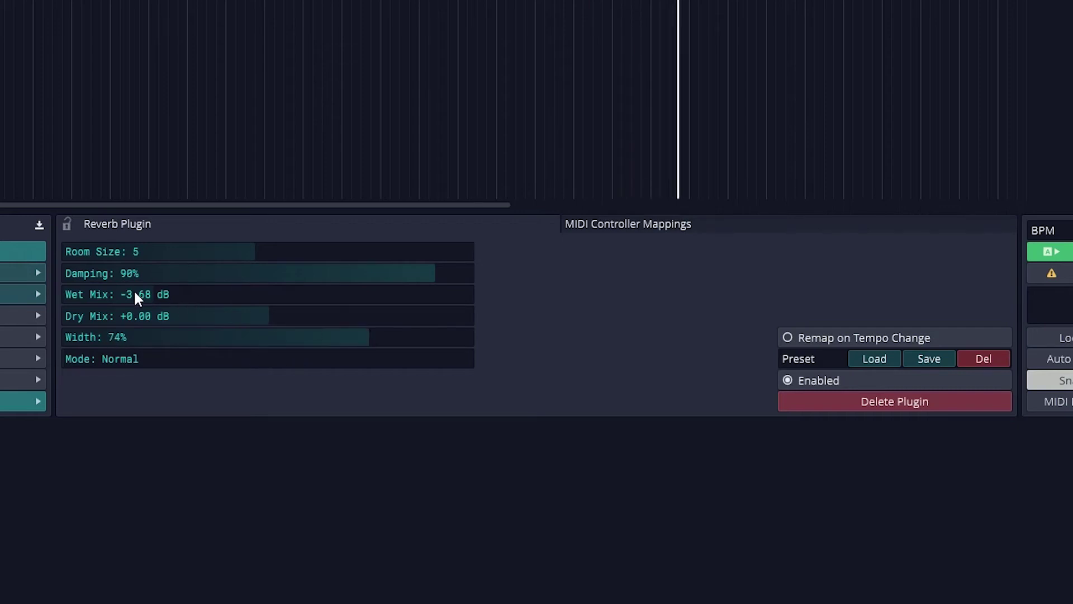
{"action": "left_click_drag", "start_coordinate": [343, 267], "coordinate": [359, 270]}
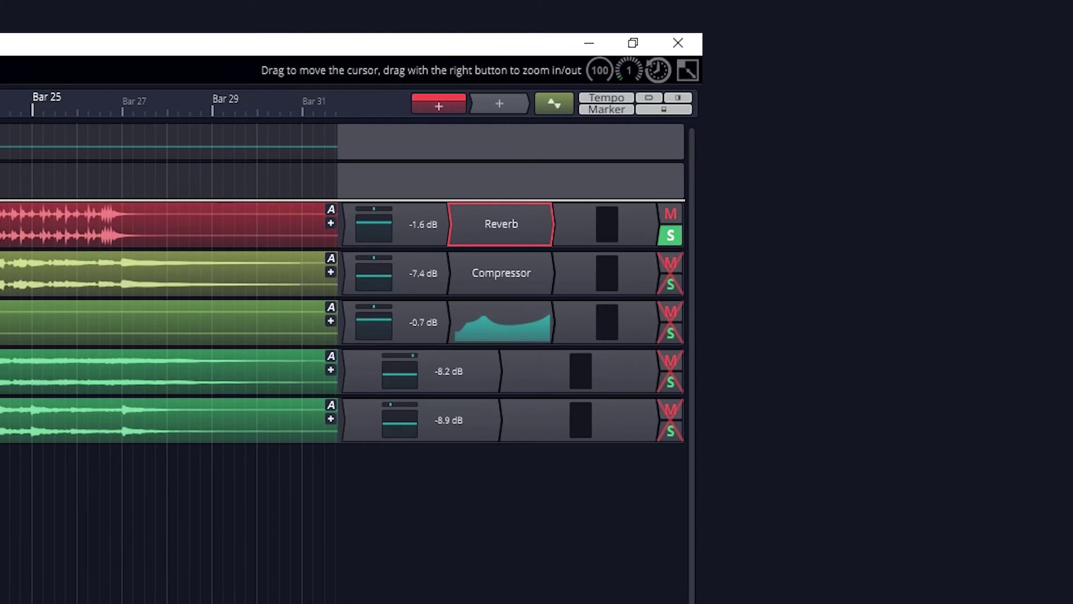
Unsolo Drums, then mute and unmute the Bass track before soloing it
{"action": "left_click", "coordinate": [667, 235]}
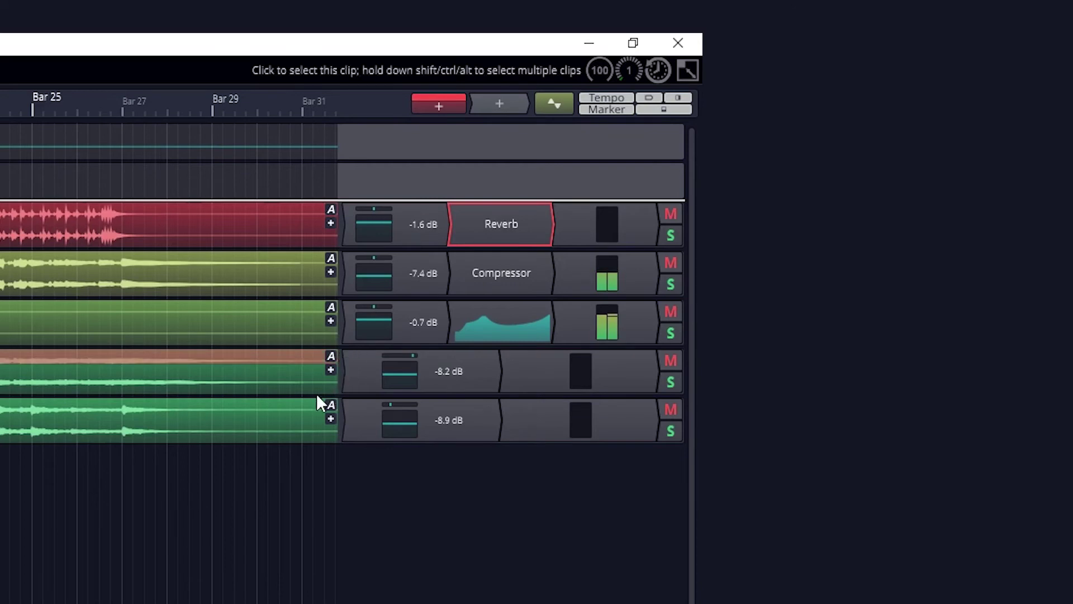
{"action": "left_click", "coordinate": [582, 315]}
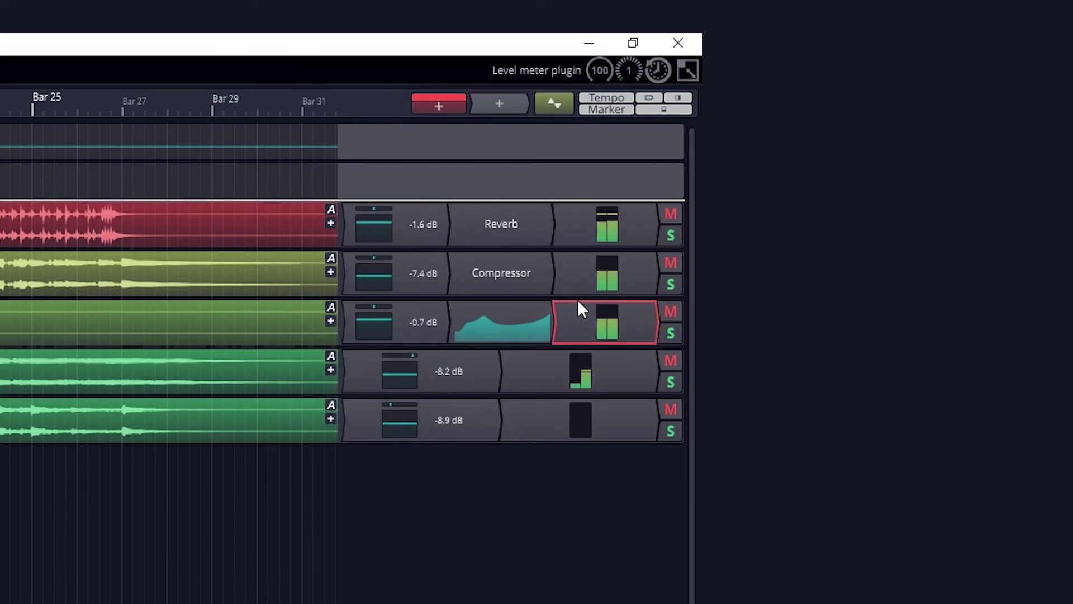
{"action": "left_click", "coordinate": [672, 264]}
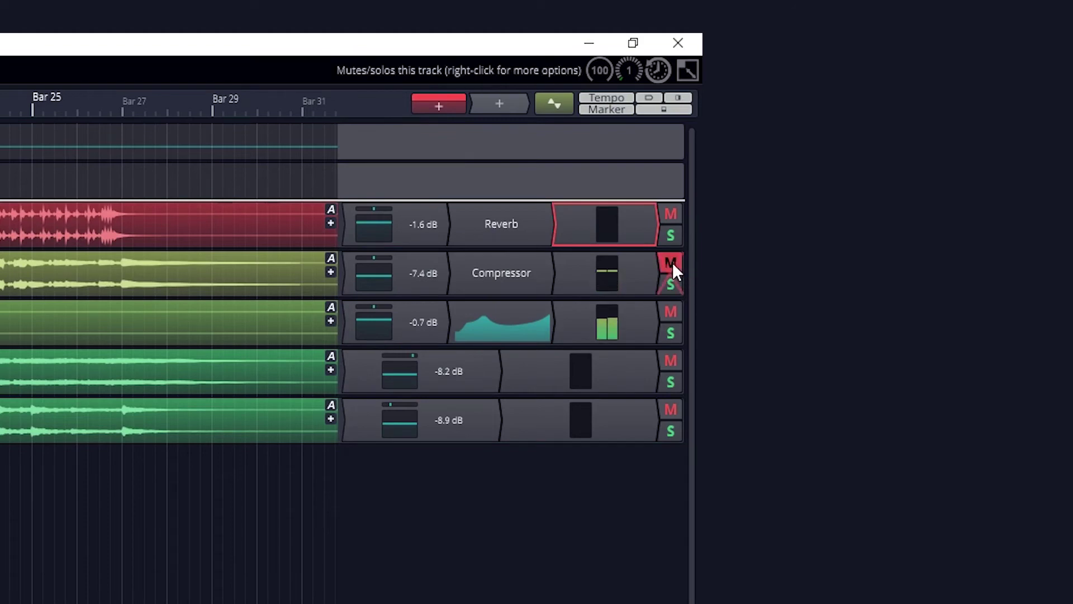
{"action": "left_click", "coordinate": [672, 262]}
{"action": "left_click", "coordinate": [672, 285]}
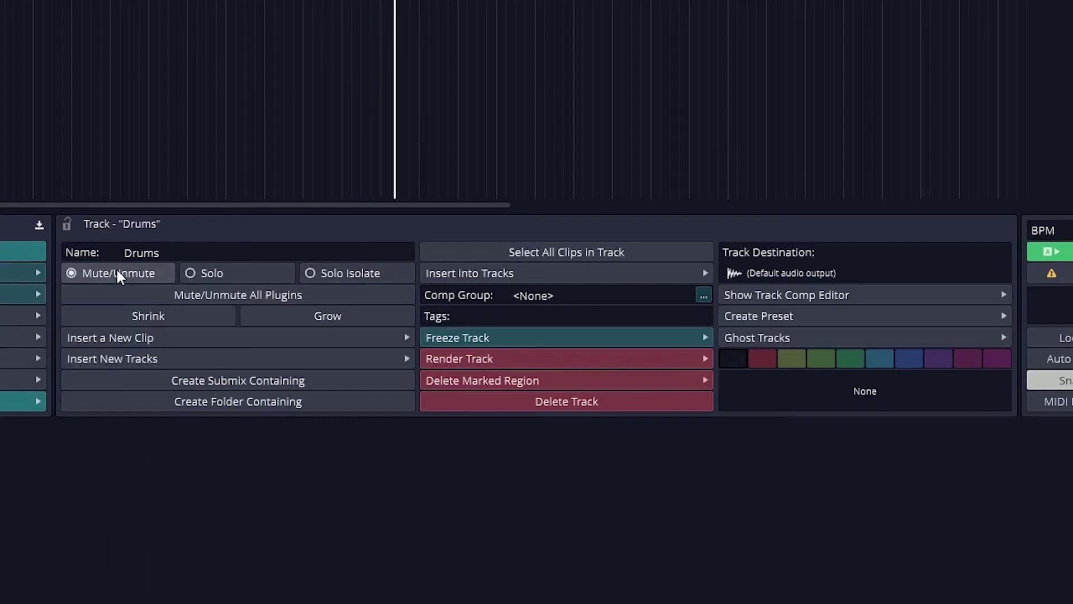
Set the Drums track to Solo, then to Solo Isolate
{"action": "left_click", "coordinate": [242, 278]}
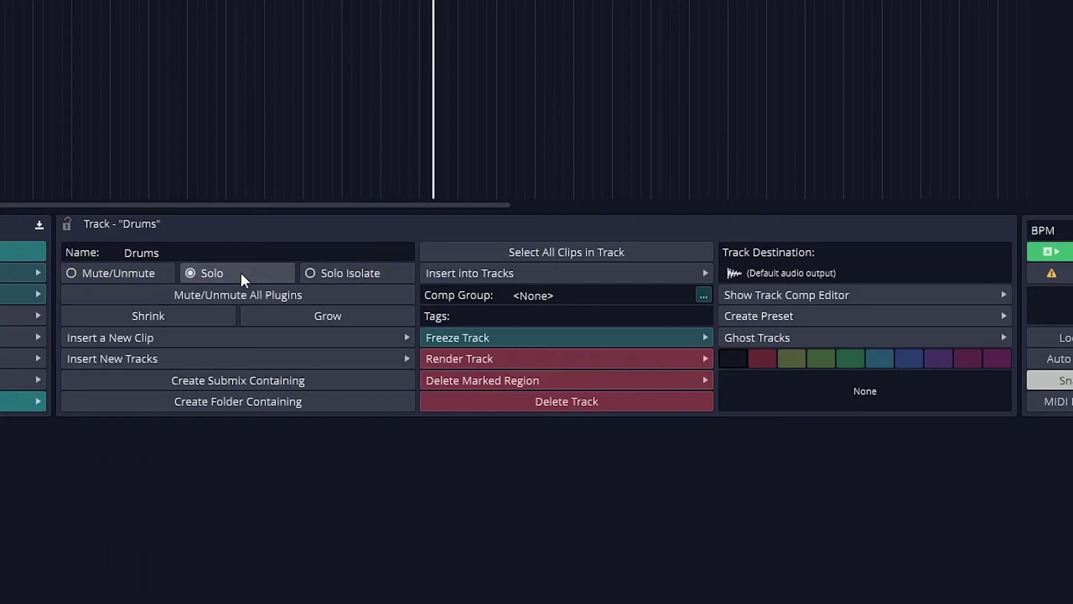
{"action": "left_click", "coordinate": [389, 275]}
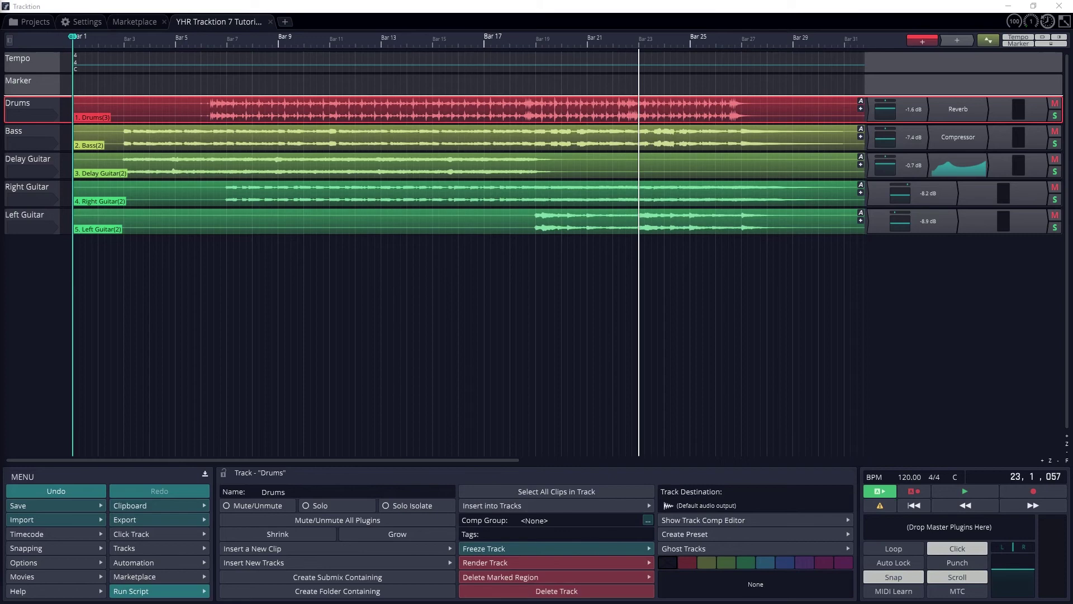
Start playback and group Left, Right and Delay Guitar into a Guitar submix
{"action": "left_click", "coordinate": [56, 217]}
{"action": "key", "text": "space"}
{"action": "left_click", "coordinate": [56, 188], "text": "shift"}
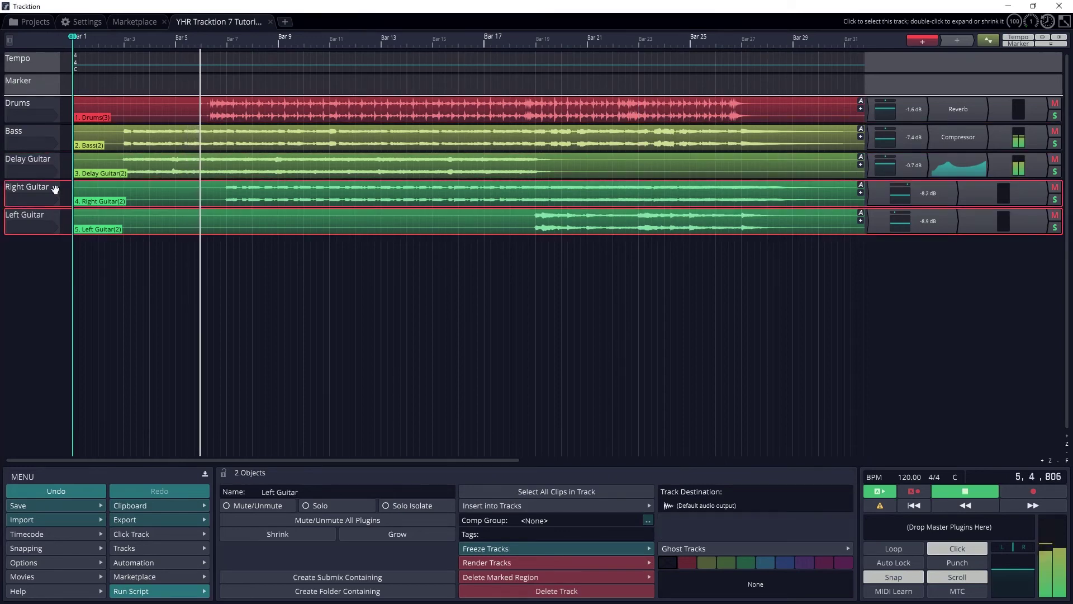
{"action": "left_click", "coordinate": [54, 158], "text": "shift"}
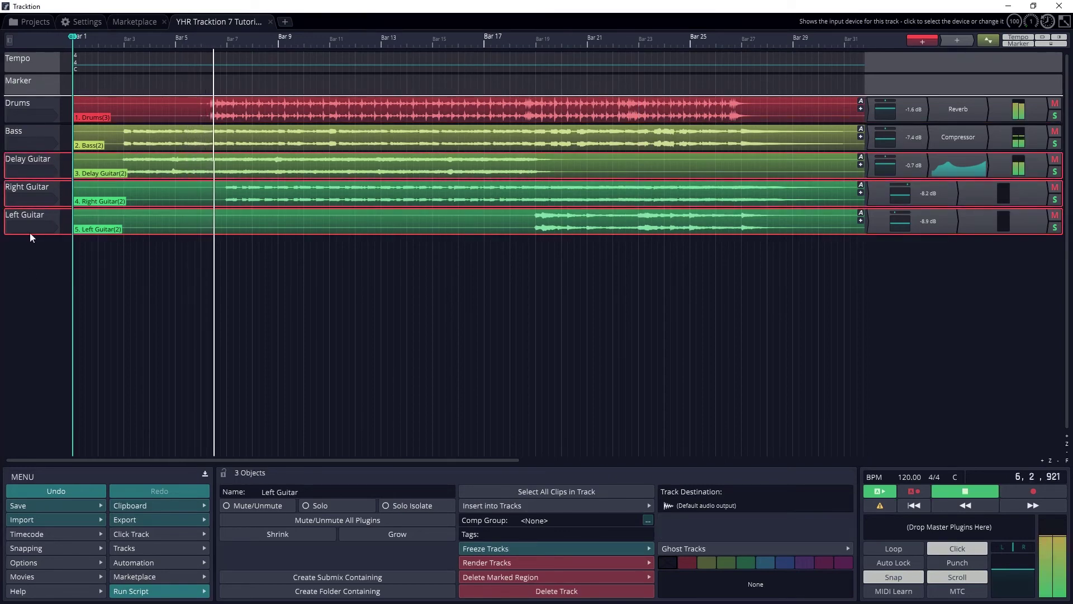
{"action": "left_click", "coordinate": [305, 580]}
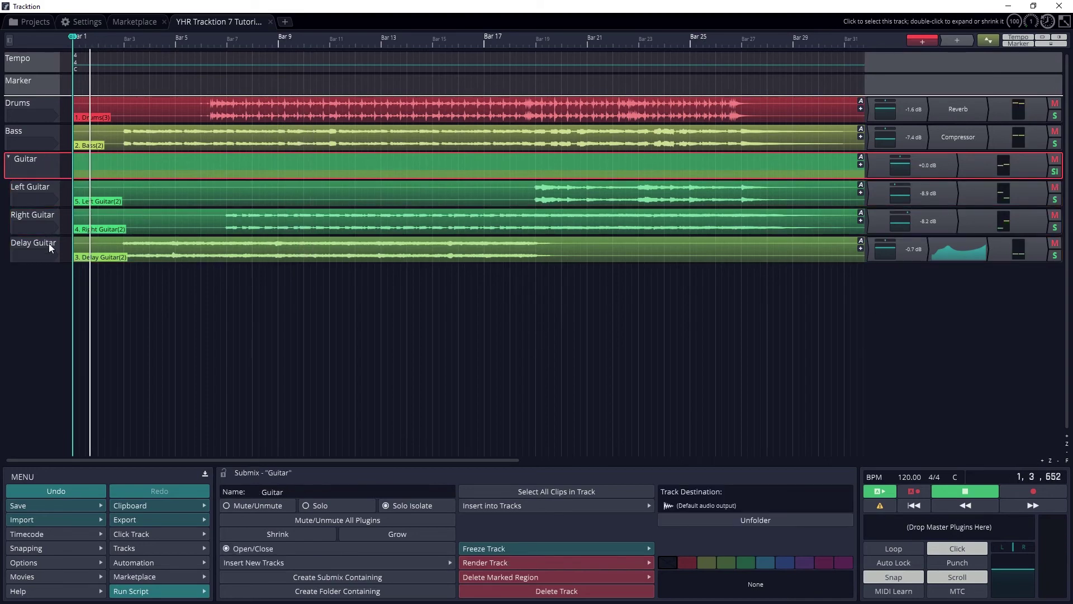
Drag Left, Right and Delay Guitar back out above the now-empty submix
{"action": "mouse_move", "coordinate": [49, 244]}
{"action": "left_mouse_down"}
{"action": "mouse_move", "coordinate": [31, 275]}
{"action": "mouse_move", "coordinate": [39, 249]}
{"action": "left_mouse_up"}
{"action": "left_click_drag", "start_coordinate": [37, 187], "coordinate": [38, 154]}
{"action": "left_click_drag", "start_coordinate": [35, 213], "coordinate": [40, 186]}
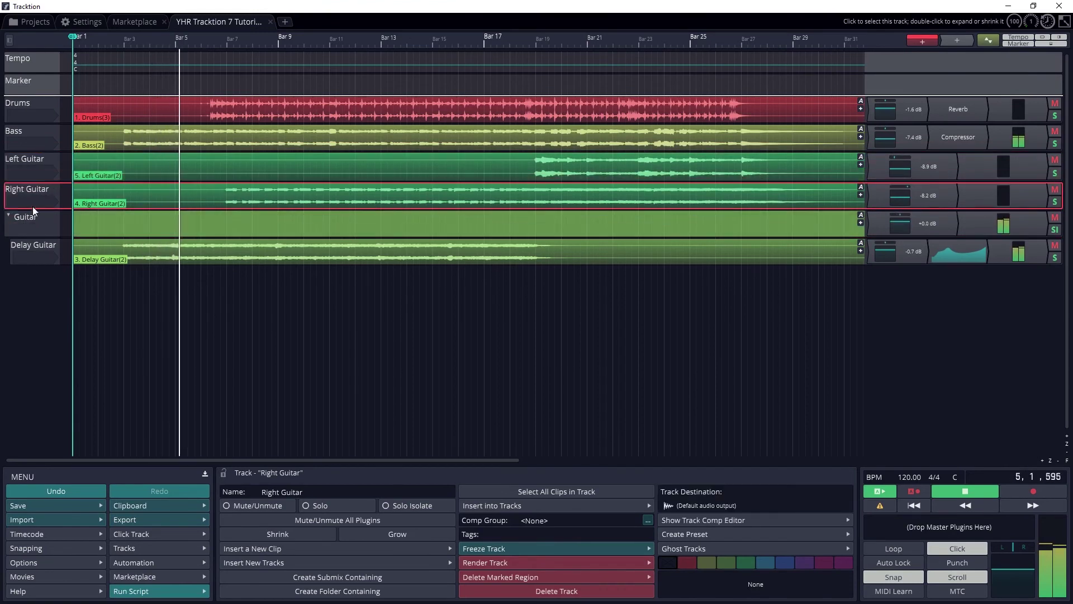
{"action": "left_click_drag", "start_coordinate": [33, 244], "coordinate": [37, 163]}
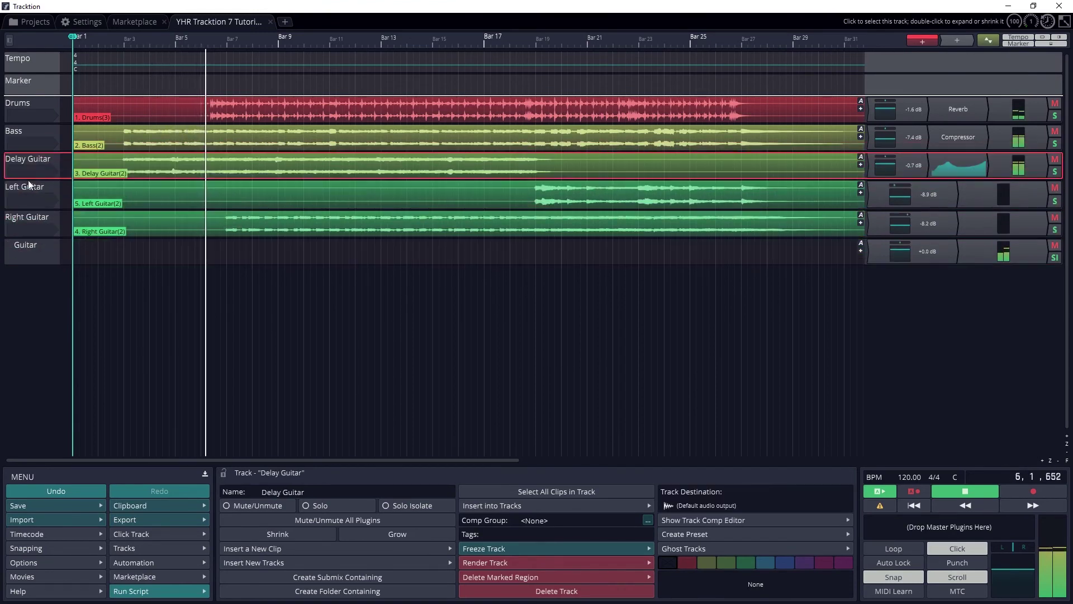
Open the empty Submix 1's options and set it to Solo Isolate
{"action": "left_click", "coordinate": [39, 243]}
{"action": "right_click", "coordinate": [38, 243]}
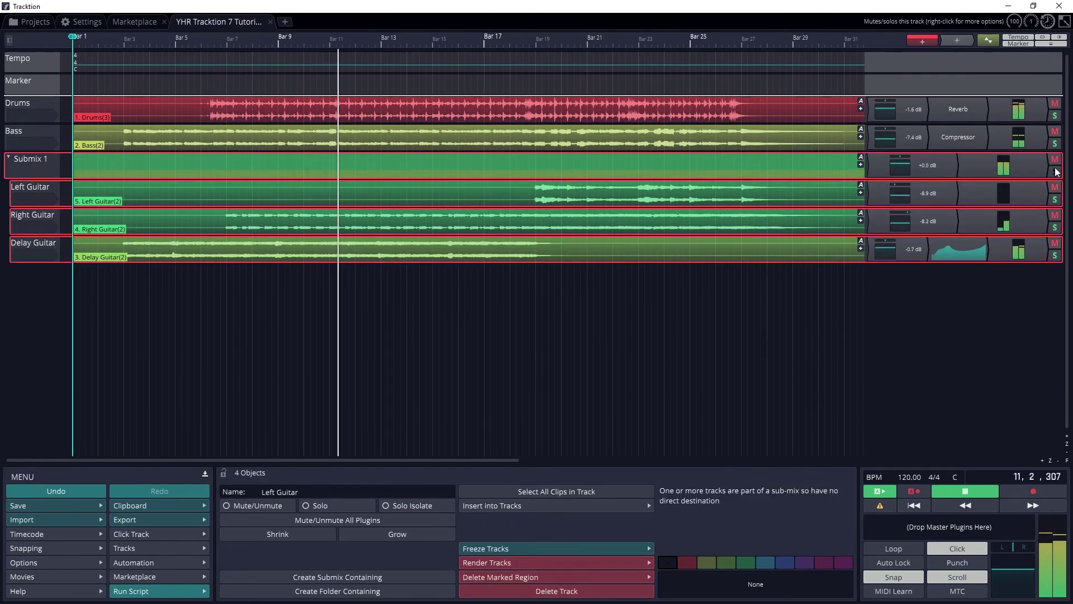
{"action": "left_click", "coordinate": [1051, 168]}
{"action": "left_click", "coordinate": [436, 507]}
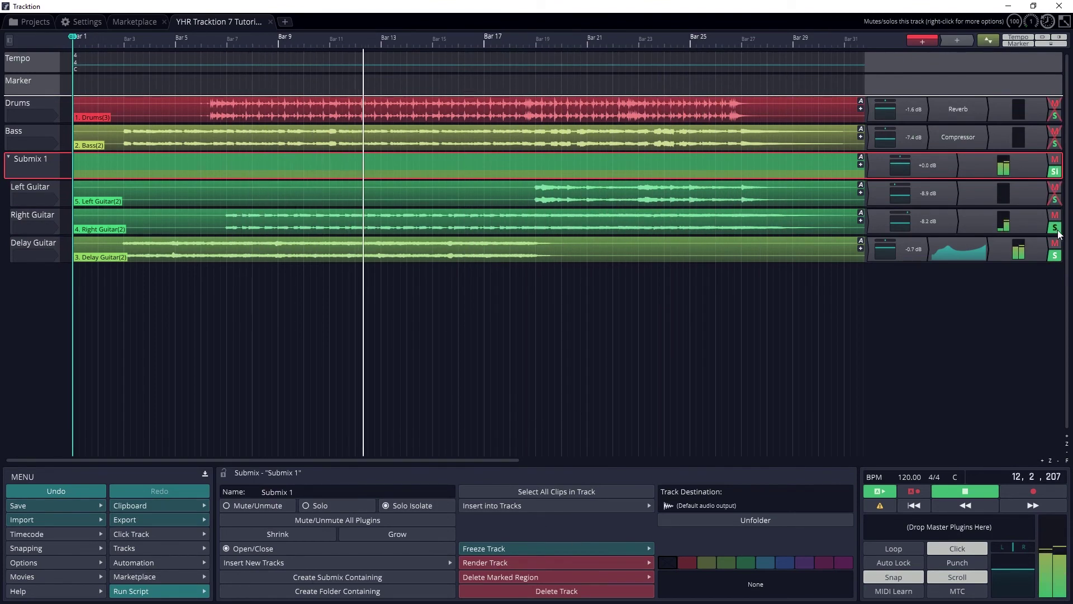
Reselect Submix 1 and adjust its volume level
{"action": "left_click", "coordinate": [1047, 202]}
{"action": "left_click", "coordinate": [1054, 171]}
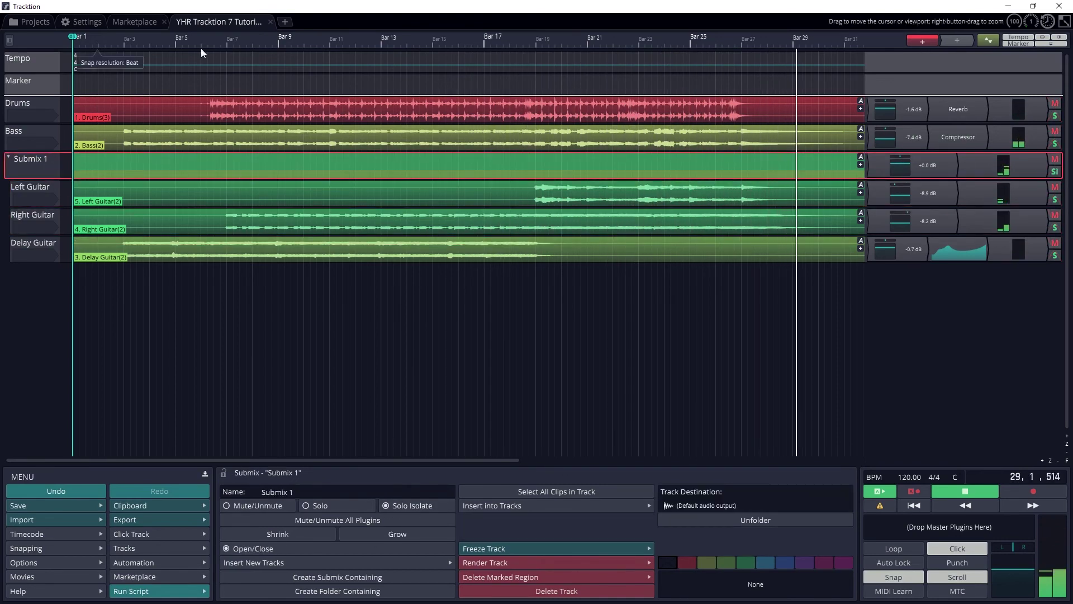
{"action": "left_click", "coordinate": [912, 165]}
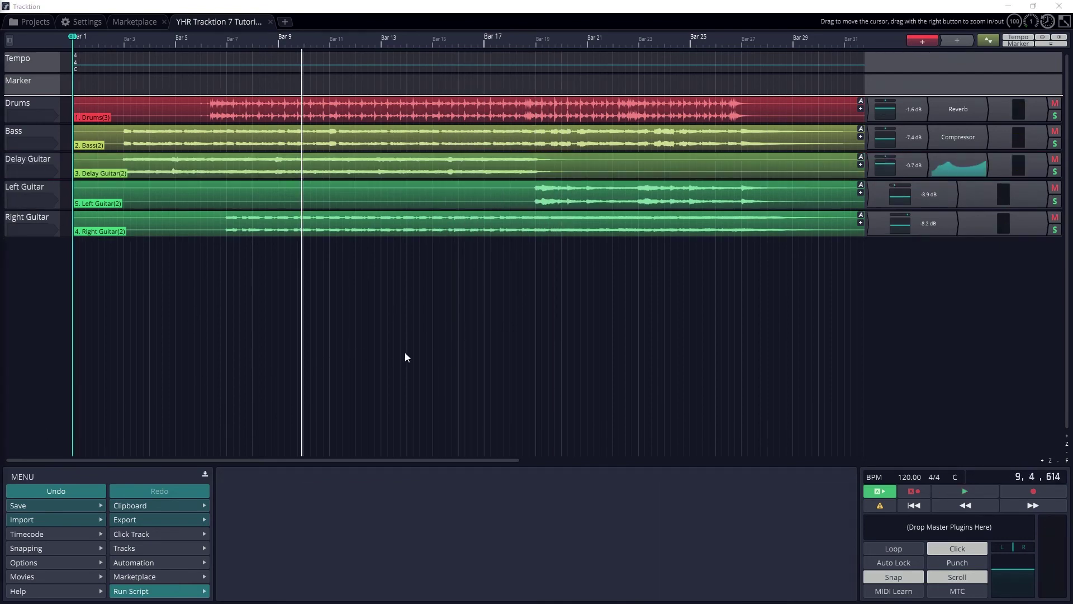
Put Right, Left and Delay Guitar into Folder 1 and set its volume to +0.0 dB
{"action": "left_click", "coordinate": [58, 223]}
{"action": "left_click", "coordinate": [57, 197], "text": "shift"}
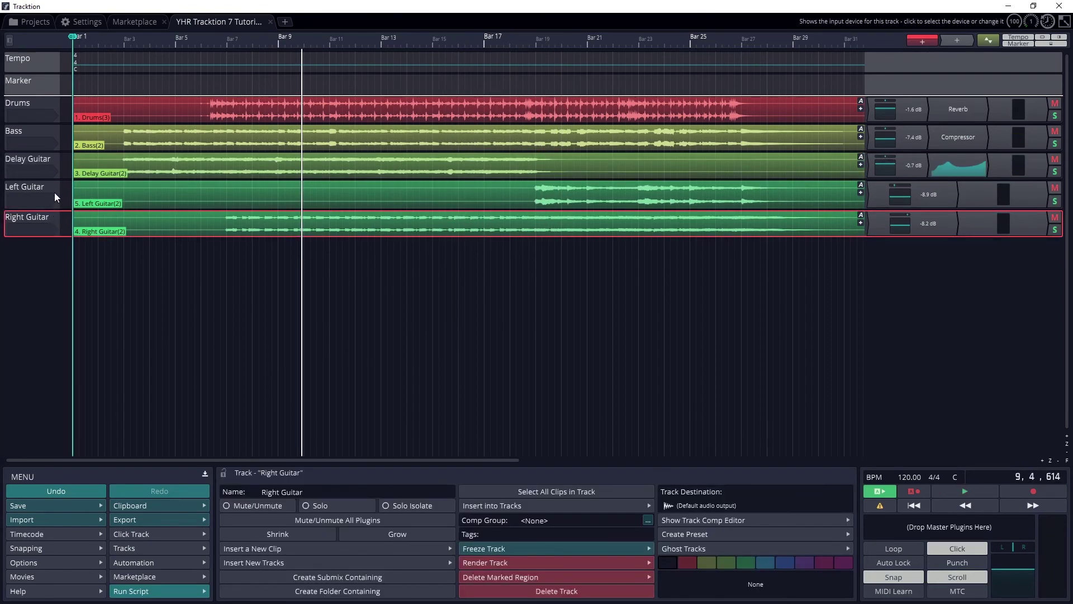
{"action": "left_click", "coordinate": [58, 164], "text": "shift"}
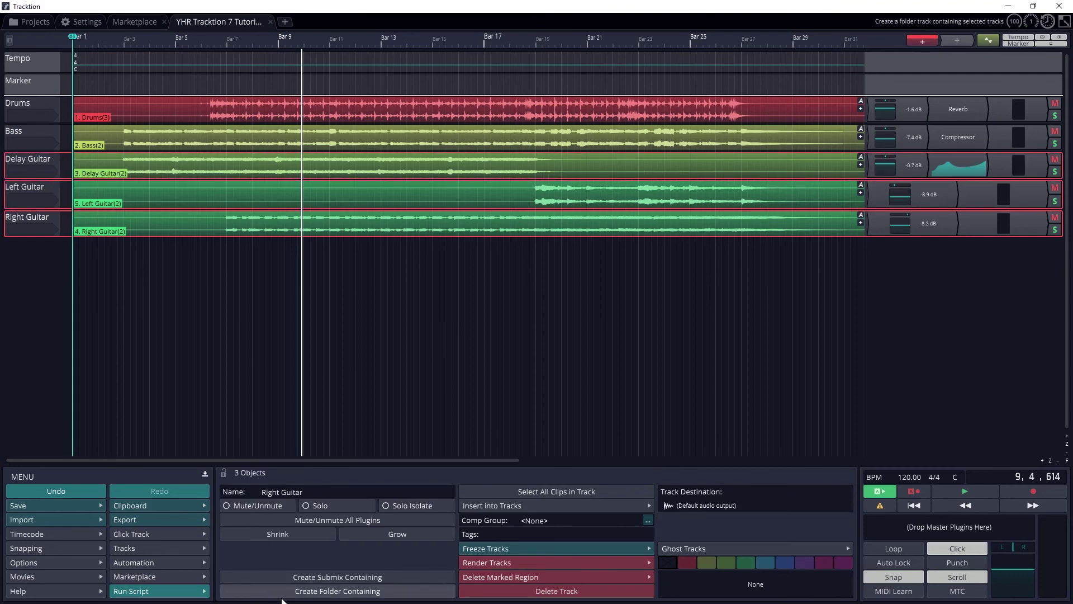
{"action": "left_click", "coordinate": [354, 592]}
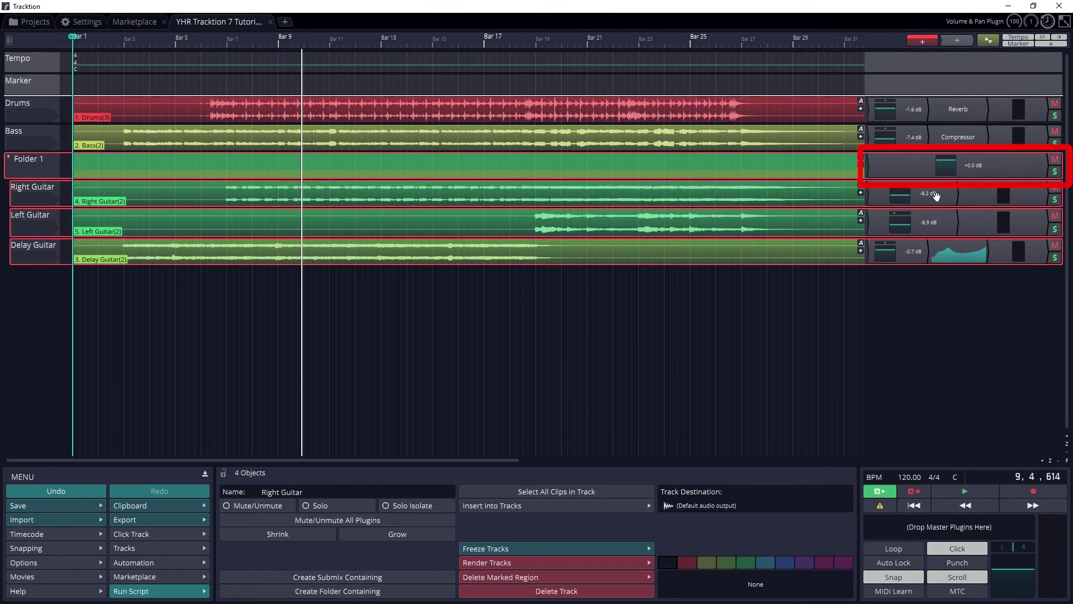
{"action": "mouse_move", "coordinate": [947, 165]}
{"action": "left_mouse_down"}
{"action": "mouse_move", "coordinate": [941, 178]}
{"action": "mouse_move", "coordinate": [939, 163]}
{"action": "left_mouse_up"}
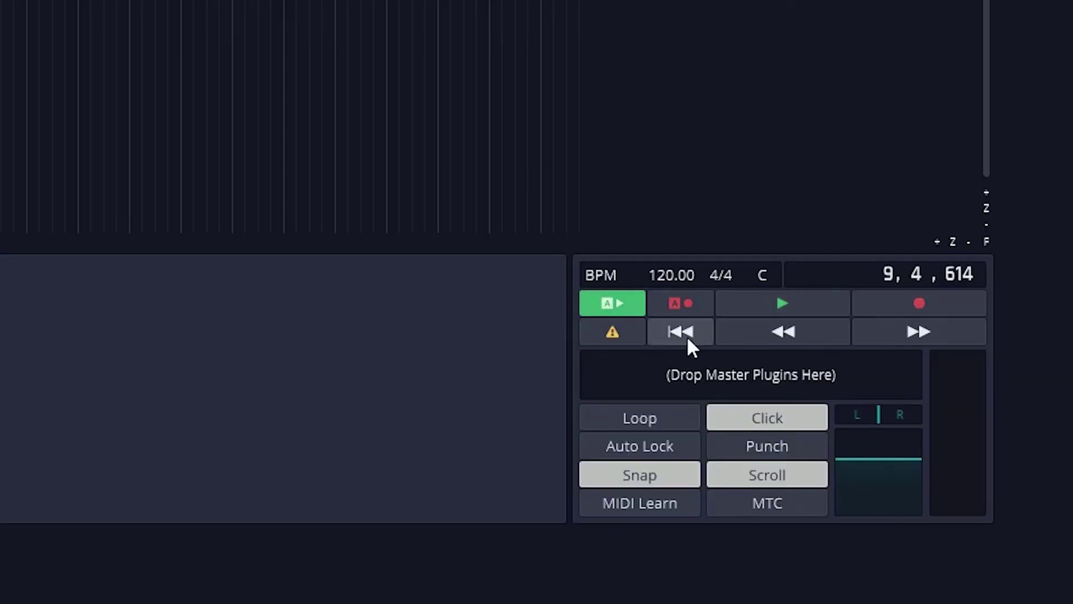
Play from the start, centre master pan at 0.00, raise master volume to about +3 dB, reset peaks
{"action": "left_click", "coordinate": [687, 335]}
{"action": "left_click", "coordinate": [761, 314]}
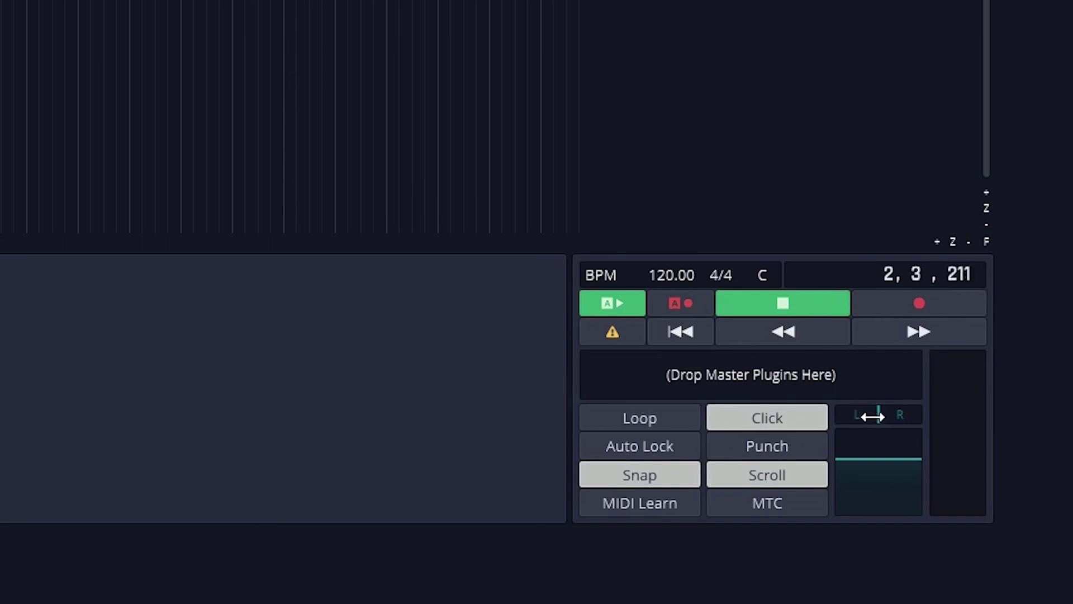
{"action": "left_click_drag", "start_coordinate": [871, 416], "coordinate": [770, 418]}
{"action": "left_click_drag", "start_coordinate": [872, 458], "coordinate": [866, 305]}
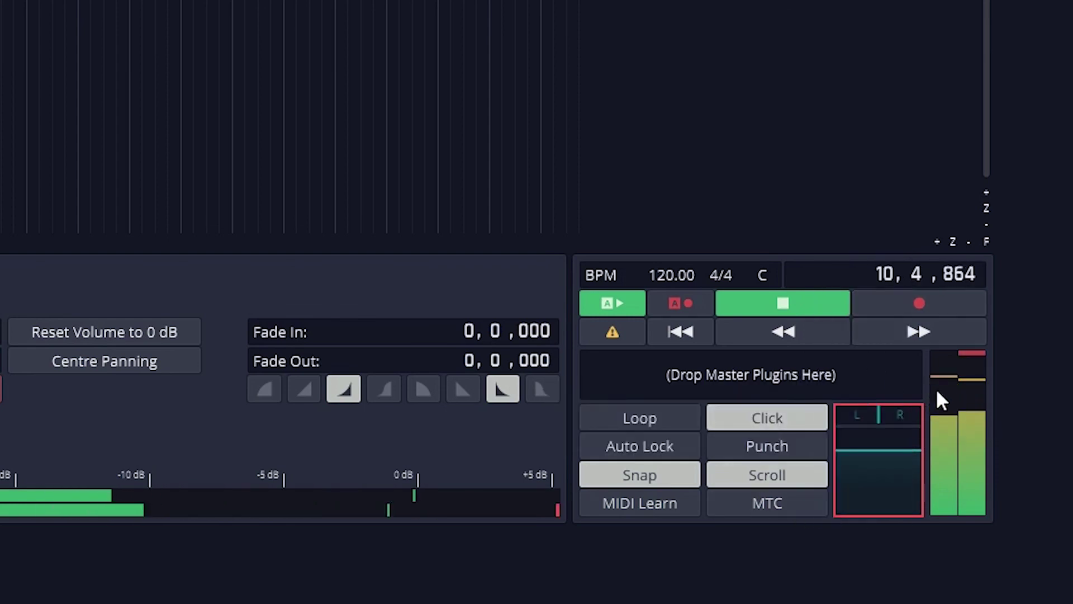
{"action": "left_click", "coordinate": [963, 353]}
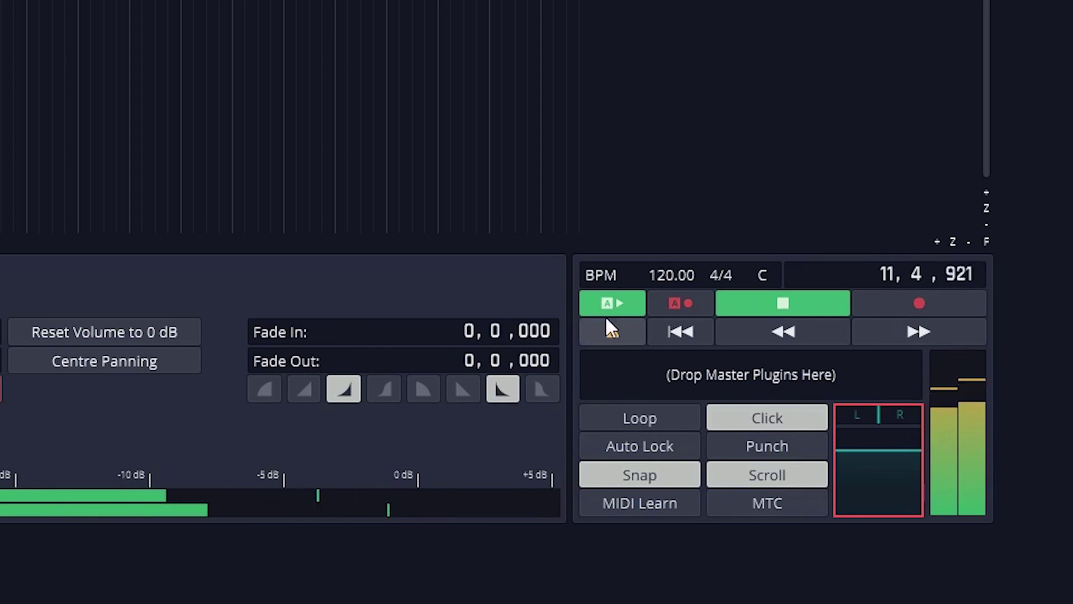
Add a Tracktion Compressor plugin to the master output
{"action": "left_click_drag", "start_coordinate": [1072, 352], "coordinate": [768, 367]}
{"action": "mouse_move", "coordinate": [634, 146]}
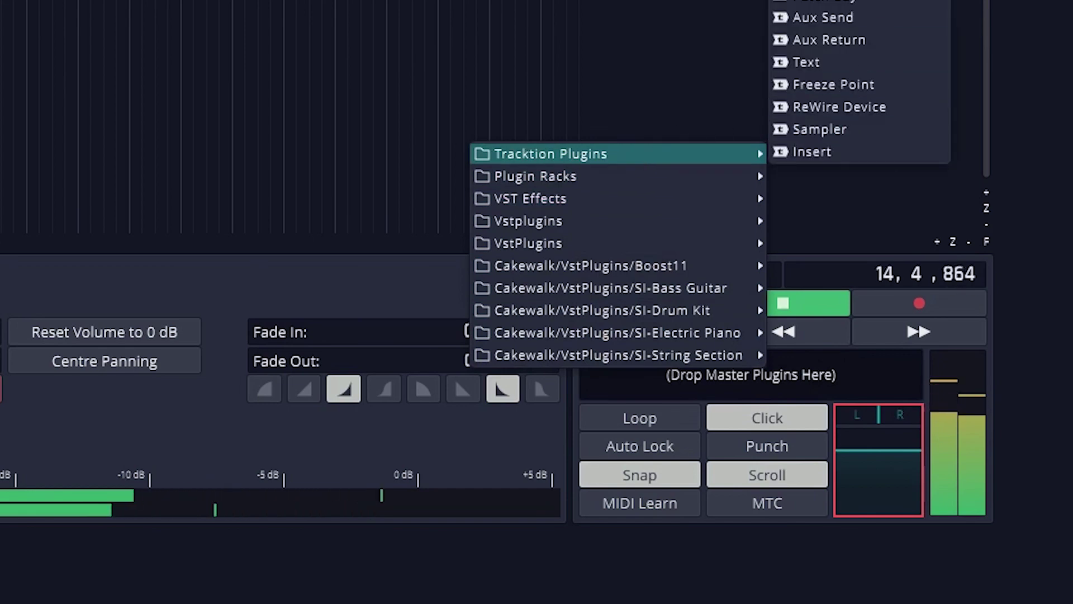
{"action": "left_click", "coordinate": [822, 2]}
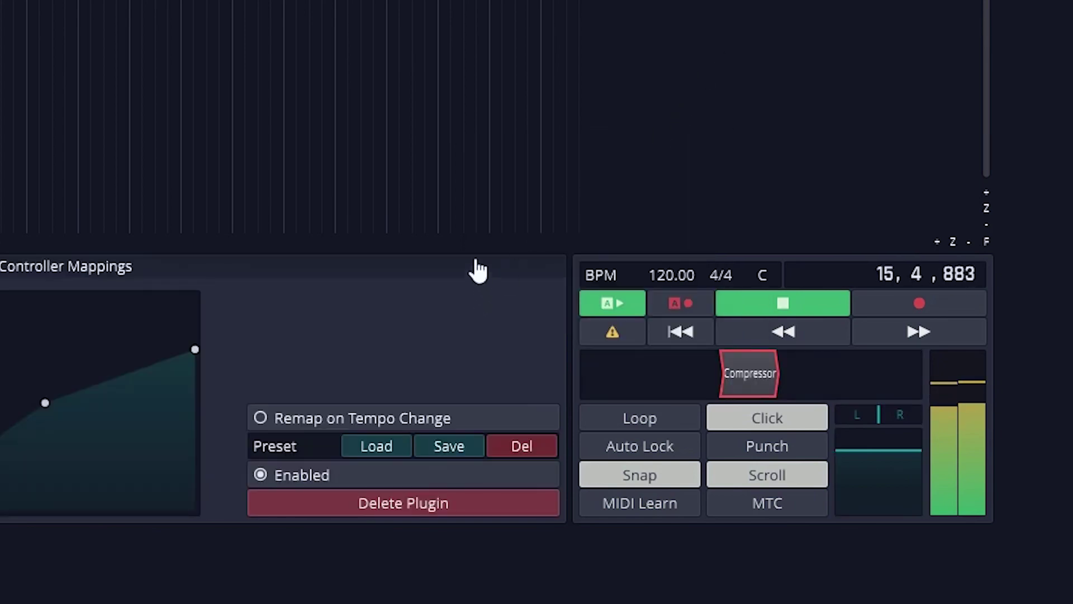